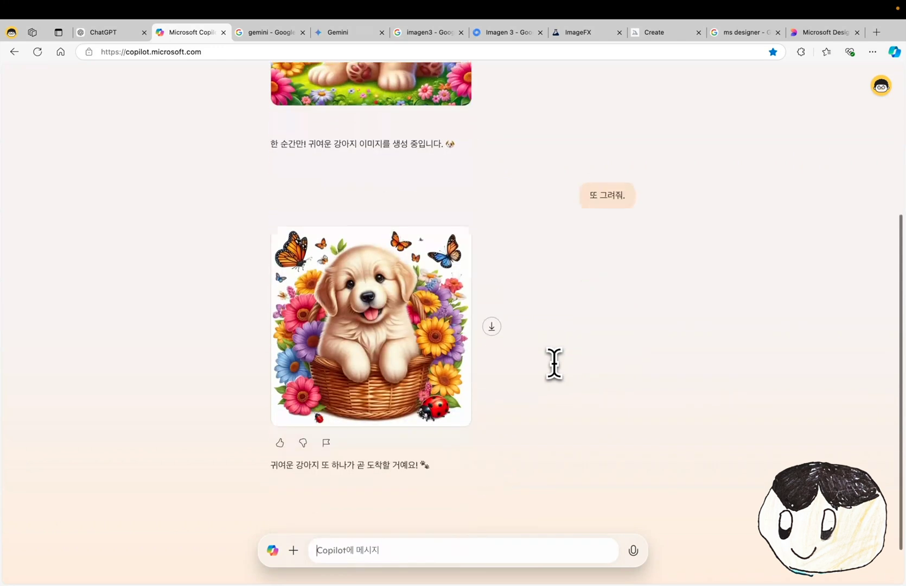
Request another puppy image in the conversation with the message "또 그려줘.".
click(444, 552)
text(또 그려줘.)
key(Return)
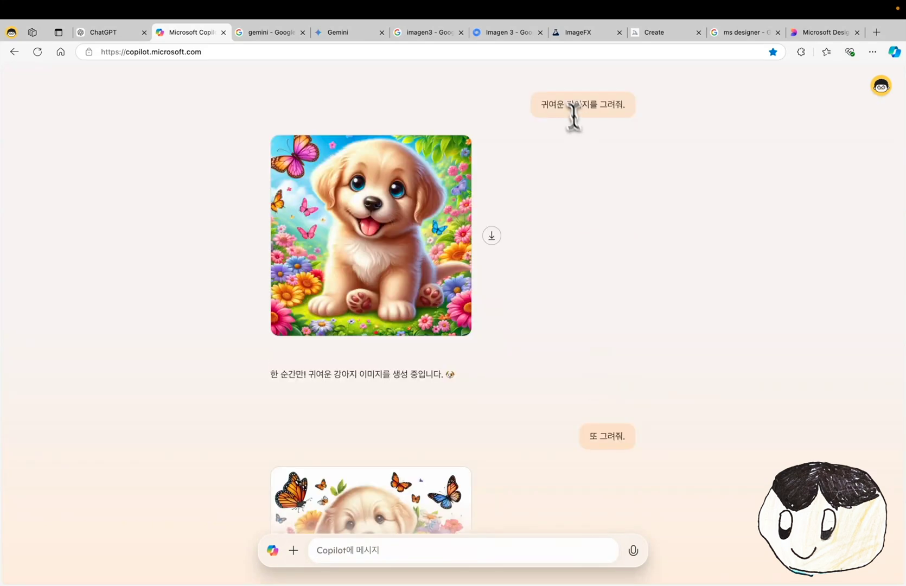
Submit the image prompt "푸른 잔디밭을 뛰어 다니고 있는 검은색 진돗개, 미니멀한 2D 스타일." in Copilot.
triple_click(564, 102)
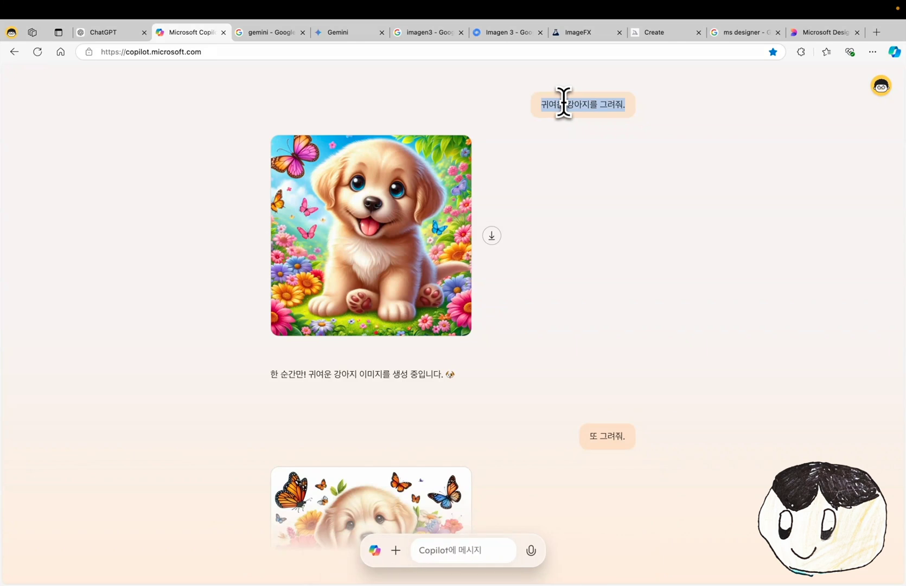
click(587, 237)
scroll(586, 237, down, 8)
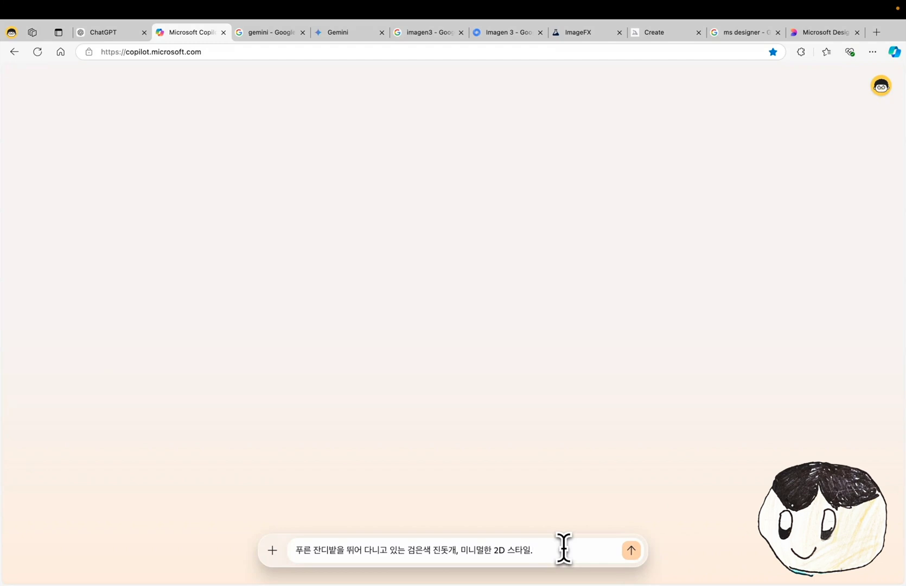
key(Return)
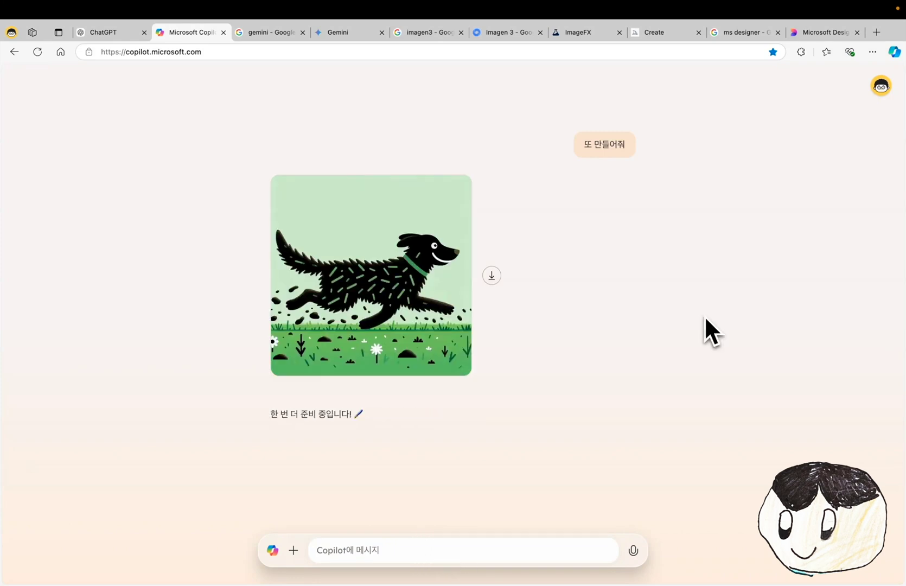
Review the black dog images generated in the Copilot conversation and compare how they differ.
scroll(704, 315, up, 4)
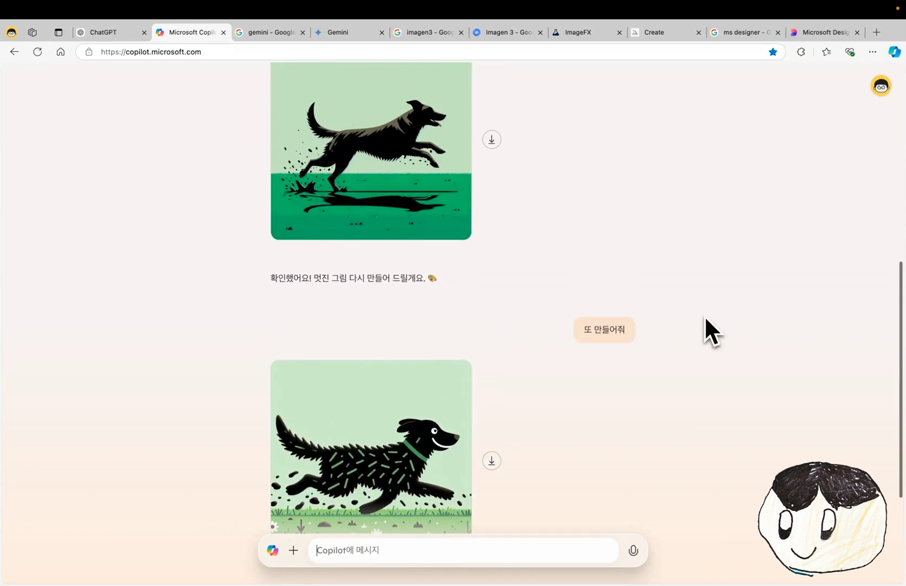
scroll(705, 319, up, 6)
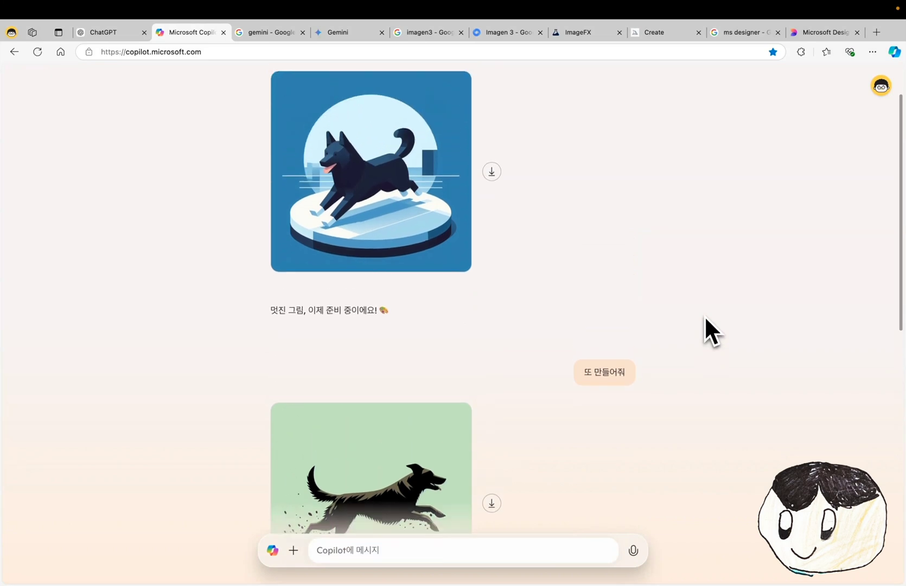
scroll(705, 318, down, 3)
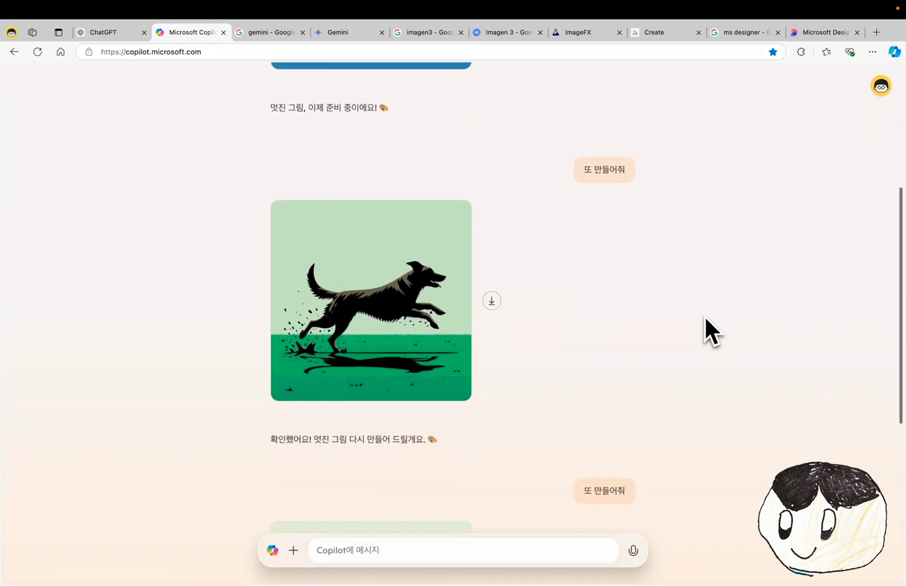
scroll(704, 315, down, 4)
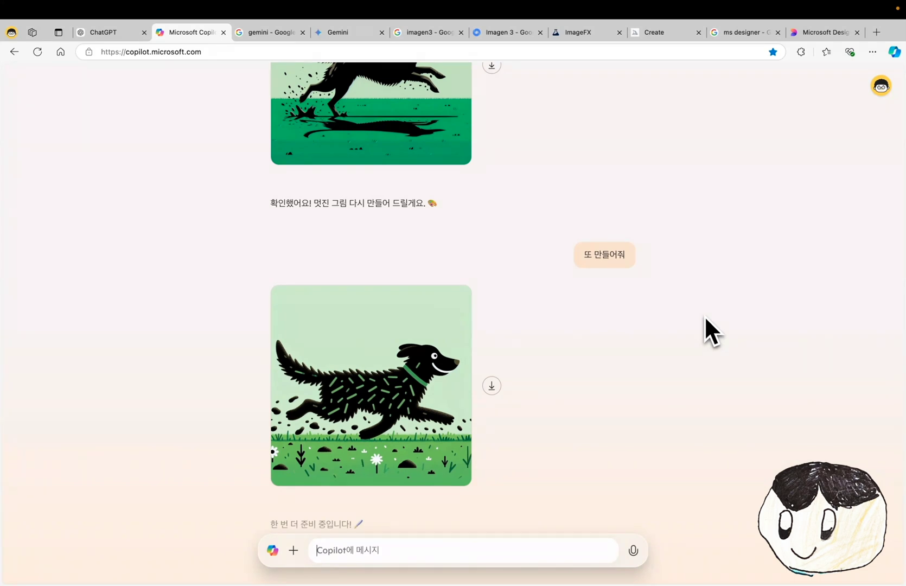
scroll(704, 315, down, 2)
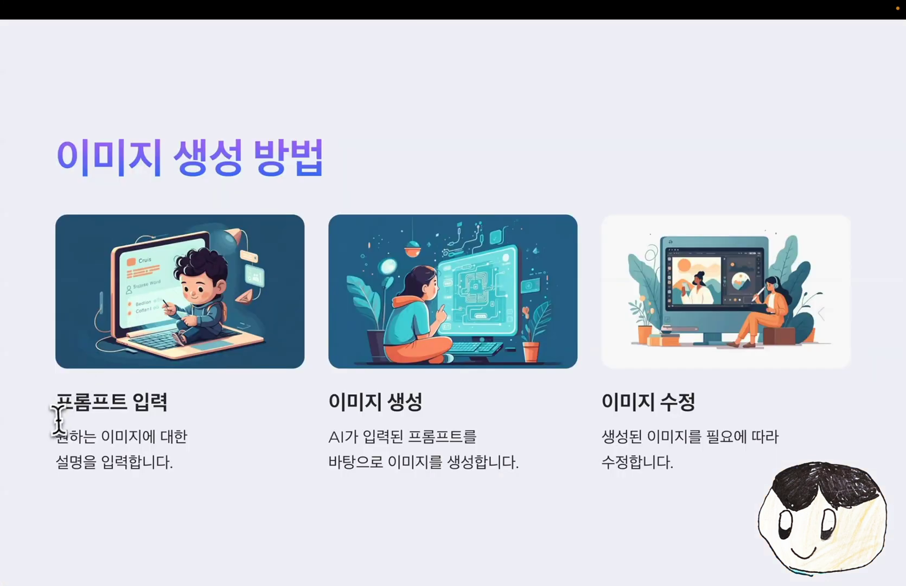
drag(55, 404, 174, 407)
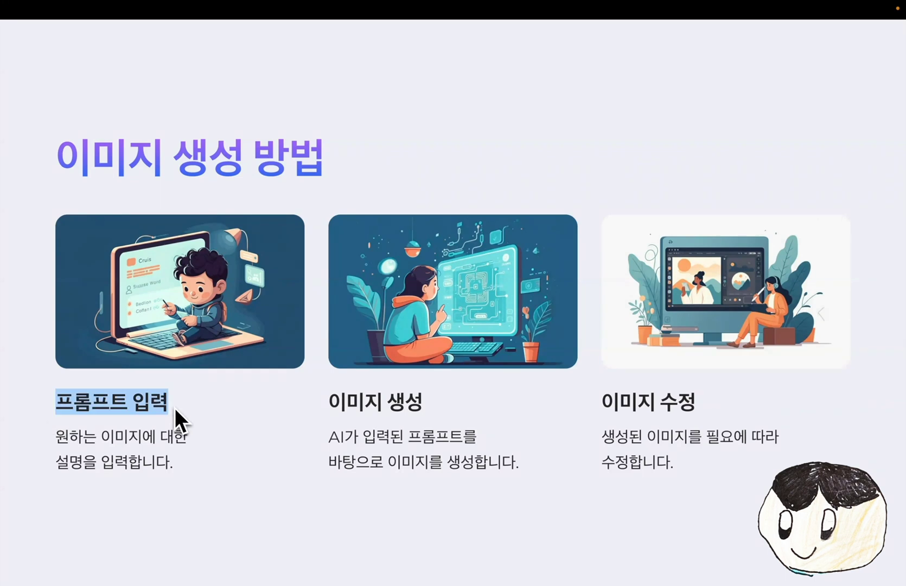
drag(329, 402, 433, 403)
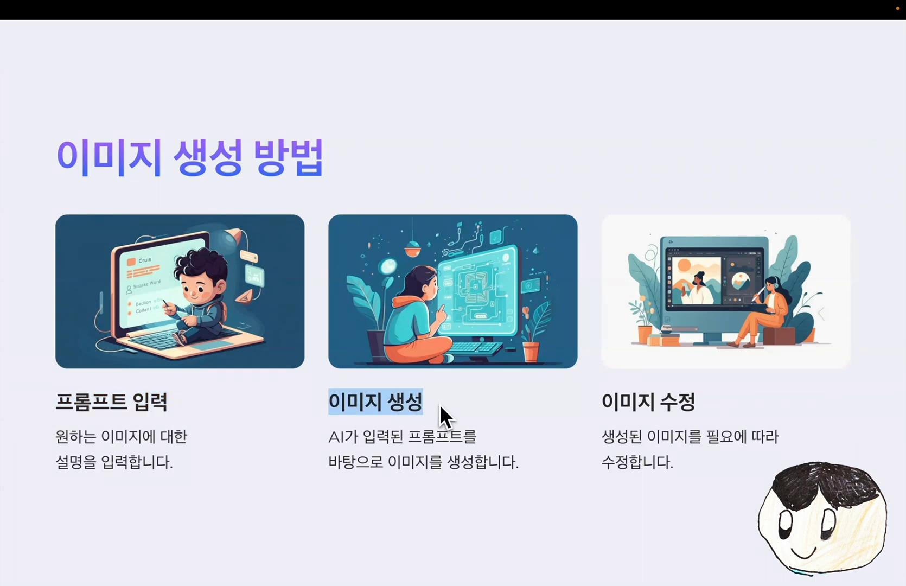
drag(602, 405, 689, 401)
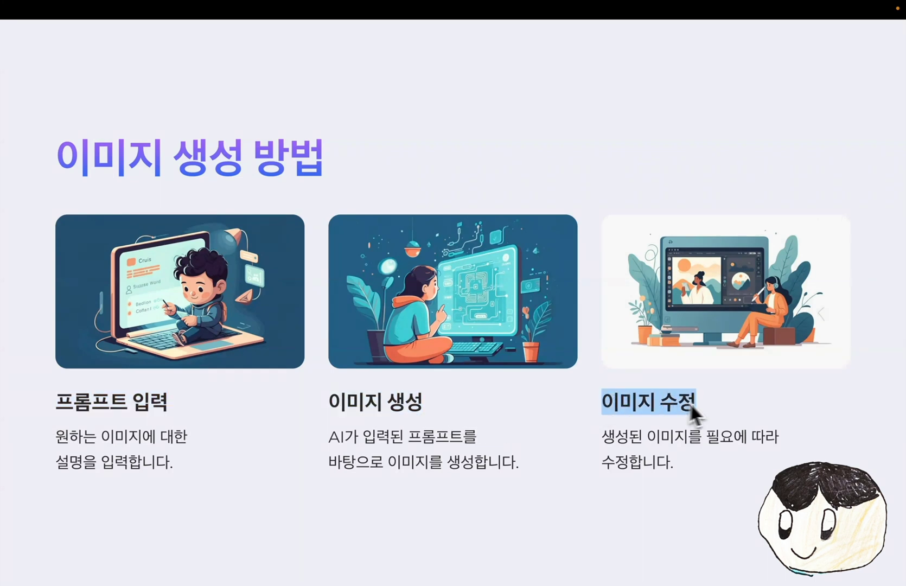
click(712, 501)
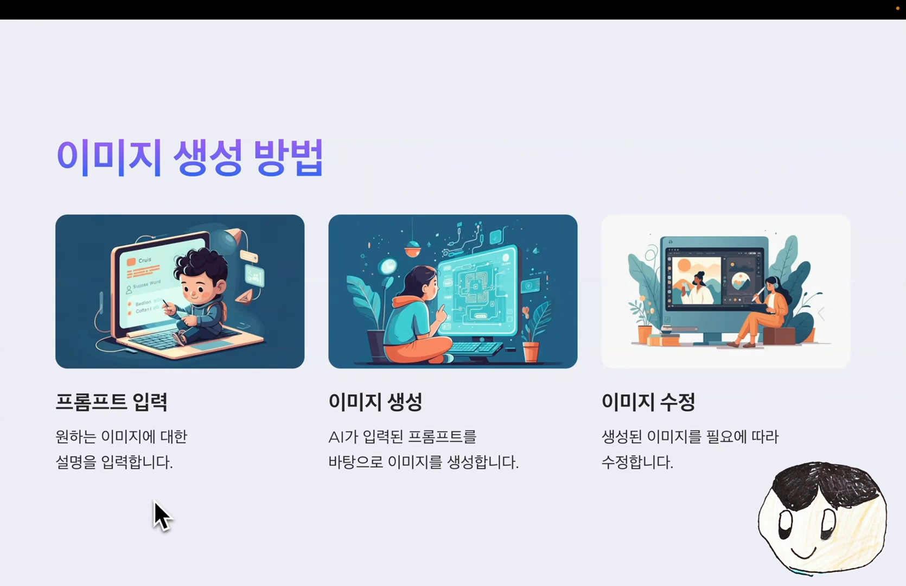
drag(55, 401, 181, 404)
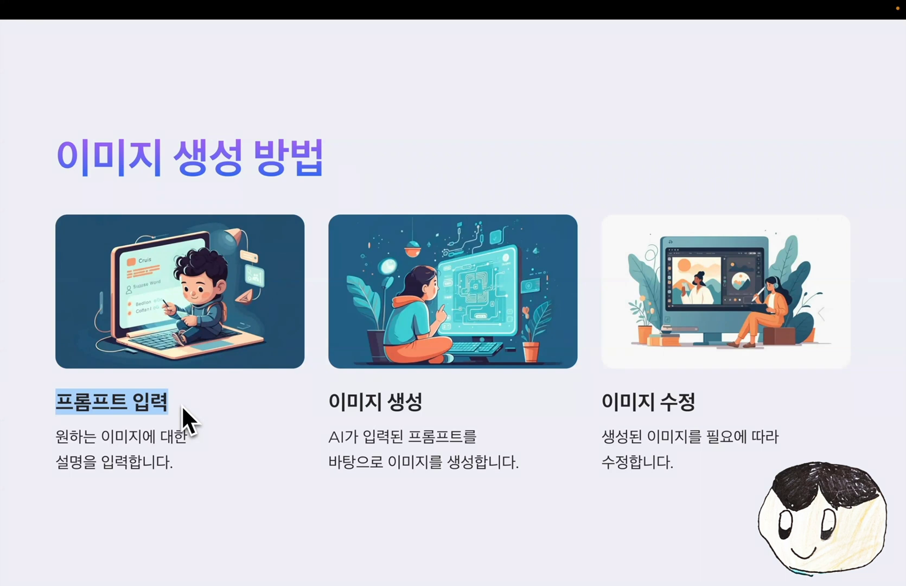
drag(329, 401, 501, 409)
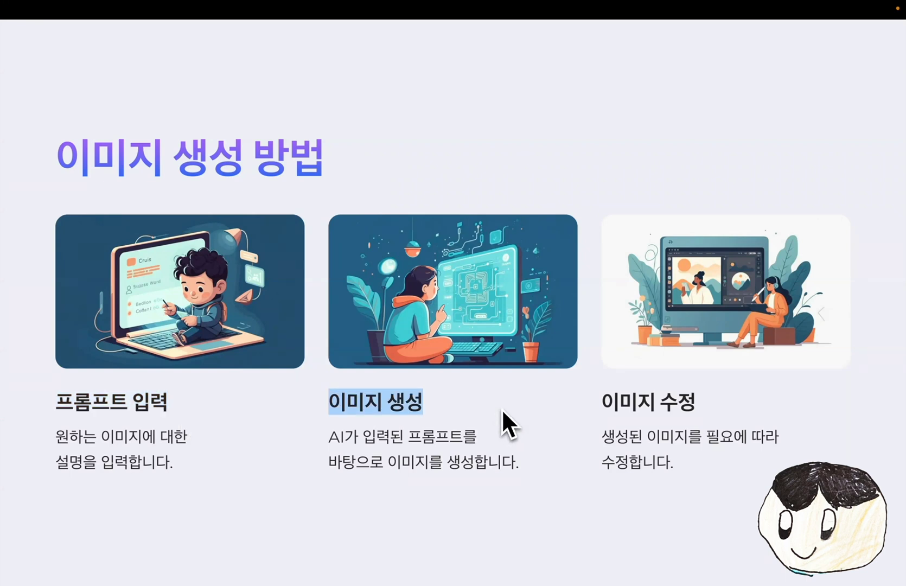
drag(56, 401, 168, 404)
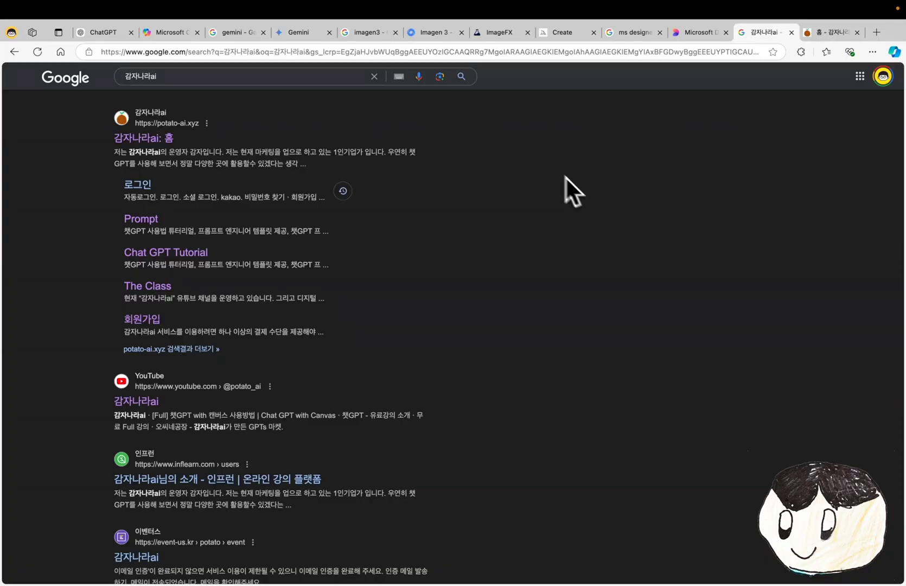
Go to the 감자나라ai website's GPTS page and open the "달리 프롬프트 만들기" GPT.
drag(78, 139, 179, 137)
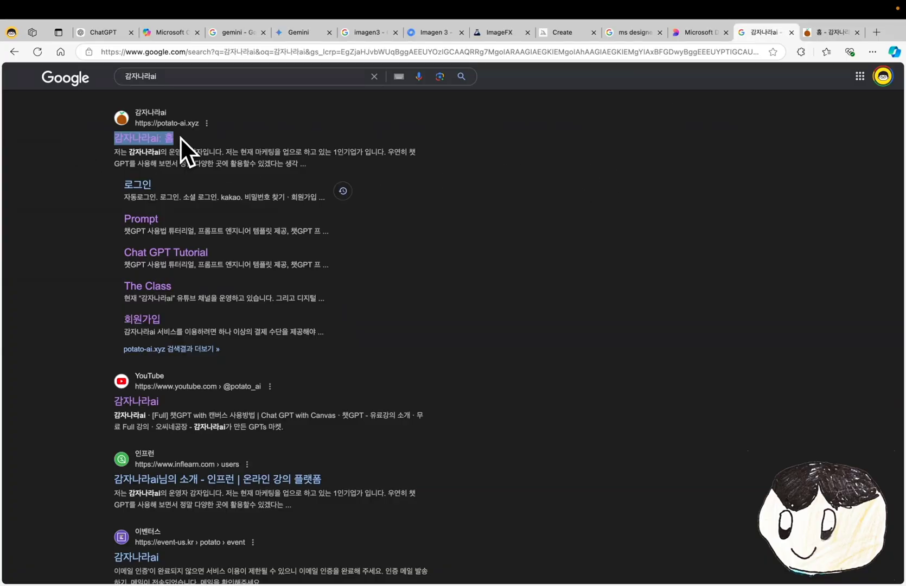
key(ctrl+Tab)
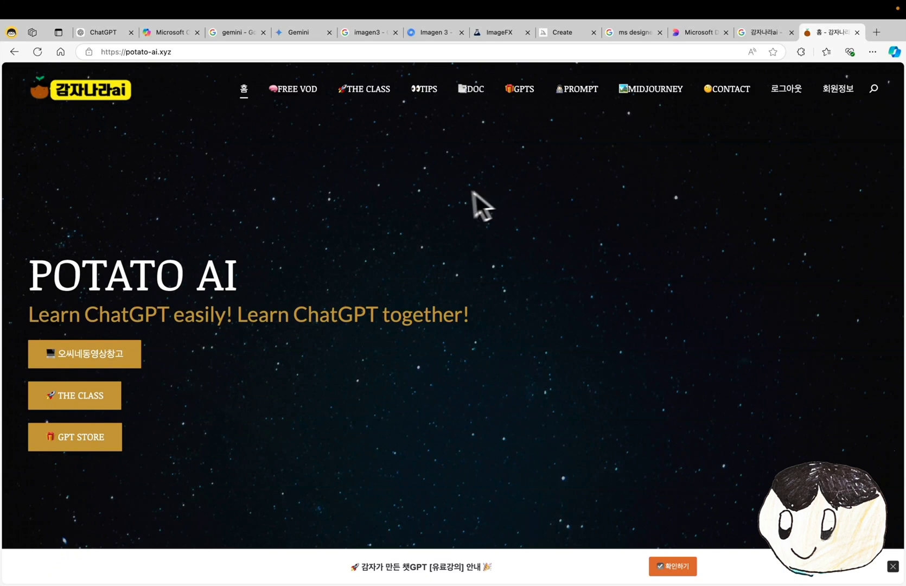
click(521, 89)
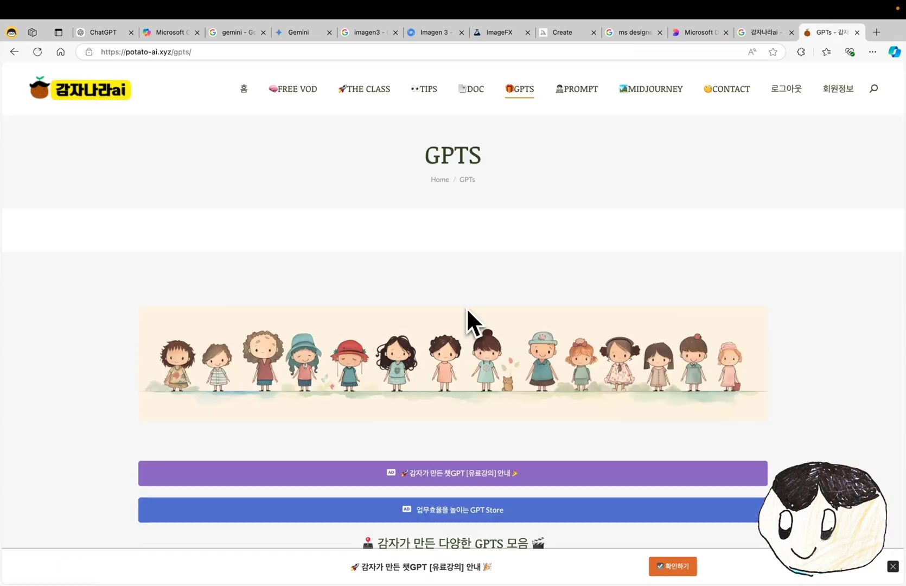
scroll(467, 311, down, 10)
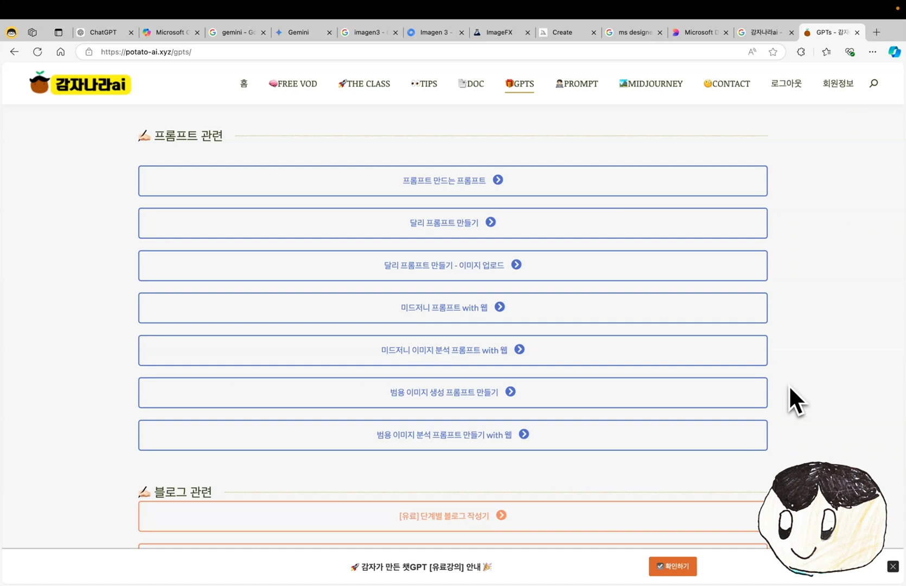
click(445, 223)
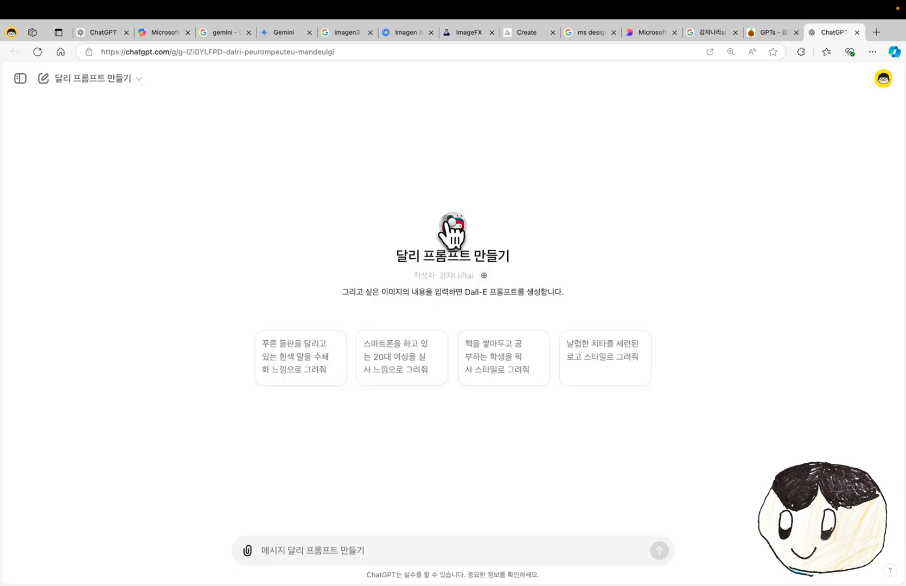
Send "푸른 잔디밭을 뛰어 다니고 있는 검은색 진돗개, 미니멀한 2D 스타일." to the GPT and copy the English text of its first prompt.
text(푸른 잔디밭을 뛰어 다니고 있는 검은색 진돗개, 미니멀한 2D 스타일.)
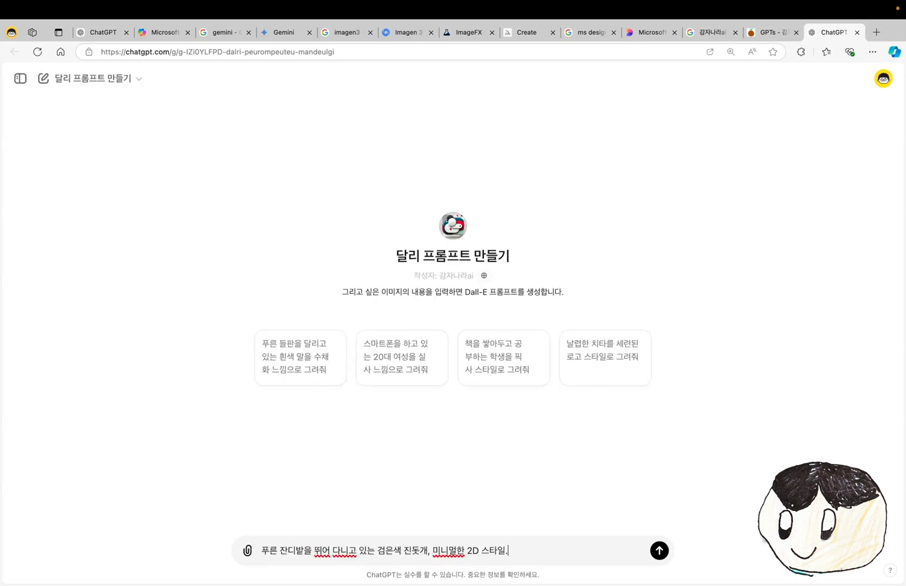
key(Return)
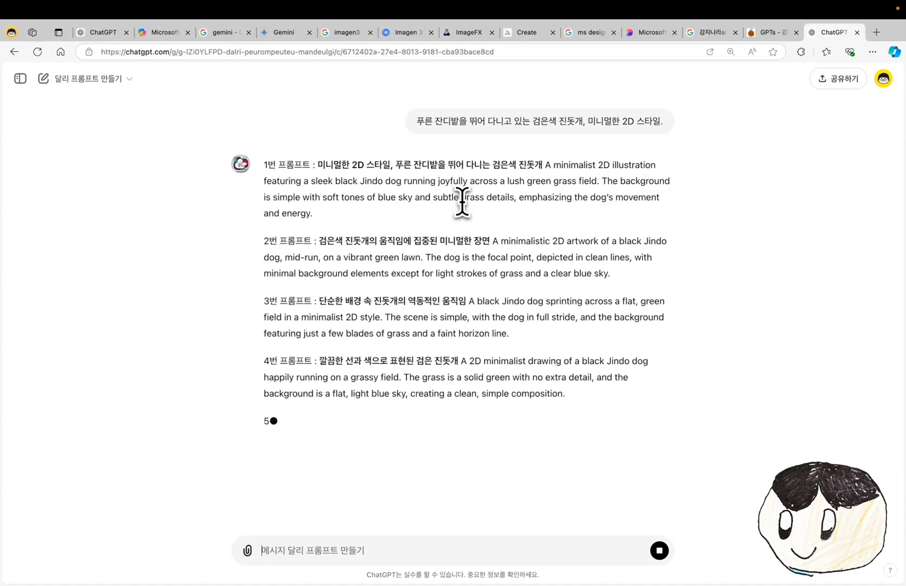
drag(466, 217, 544, 166)
key(super+c)
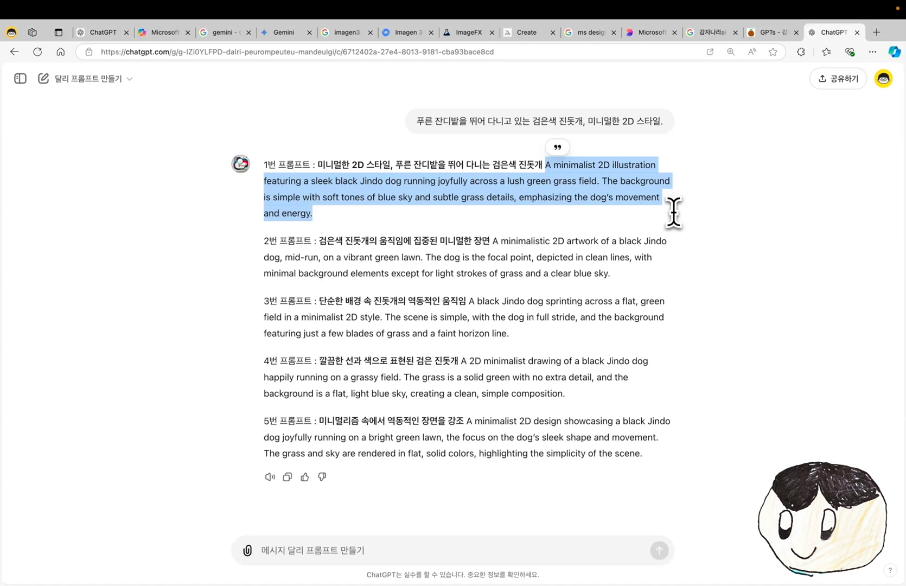
Ask the GPT to draw its first prompt with the message "1번 그려줘.".
click(303, 550)
text(1번 그려줘.)
key(Return)
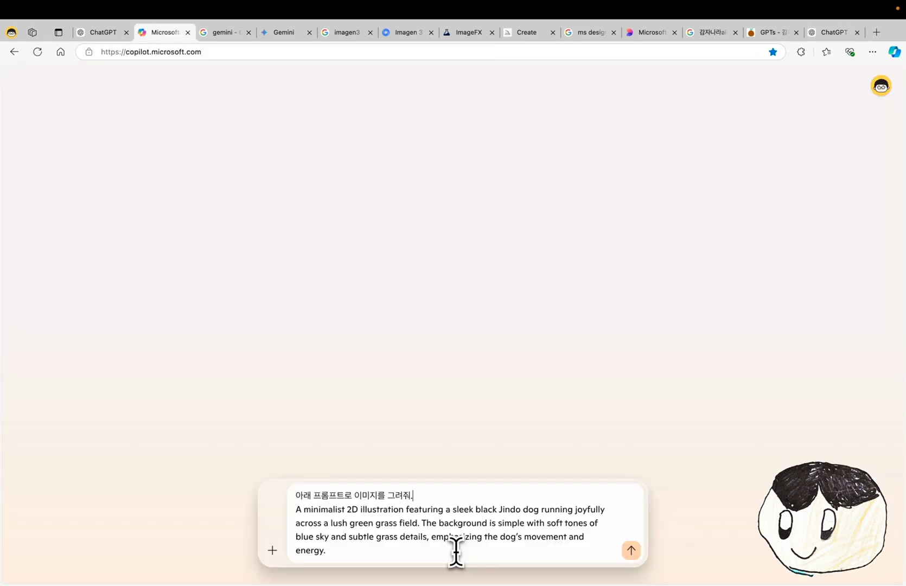
In Copilot, submit "아래 프롬프트로 이미지를 그려줘." followed by the copied Jindo dog prompt and view the generated image.
key(Return)
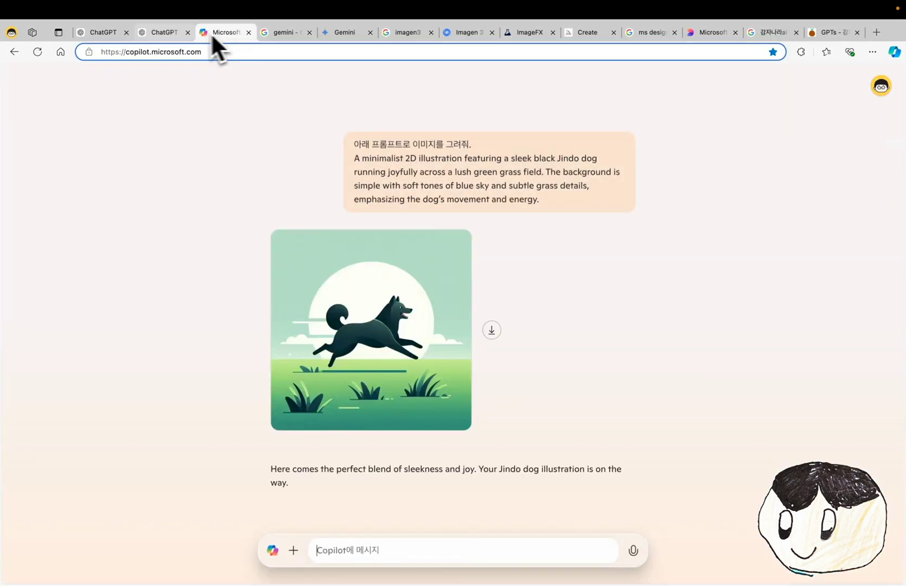
click(160, 34)
click(217, 33)
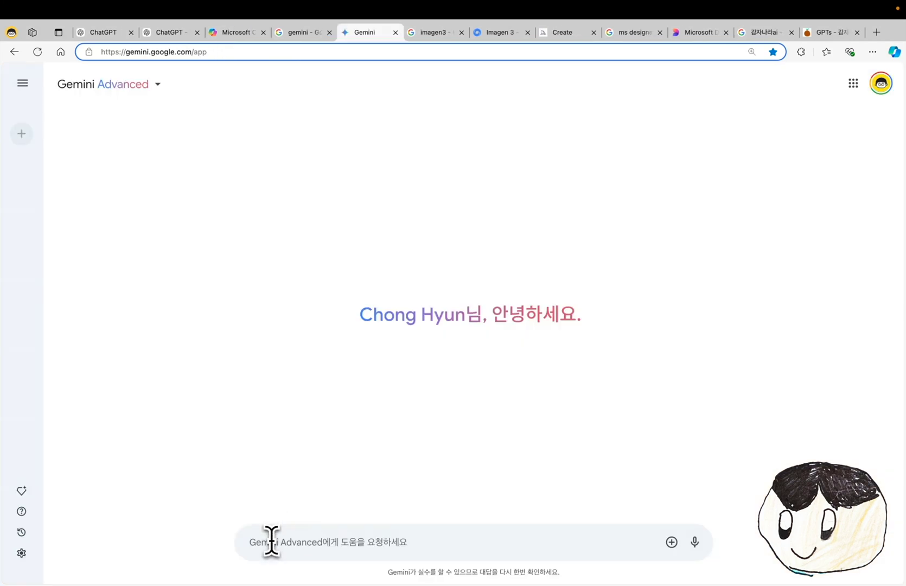
Switch to Gemini and submit the copied English prompt for a minimalist 2D illustration of a black Jindo dog.
click(271, 541)
key(super+v)
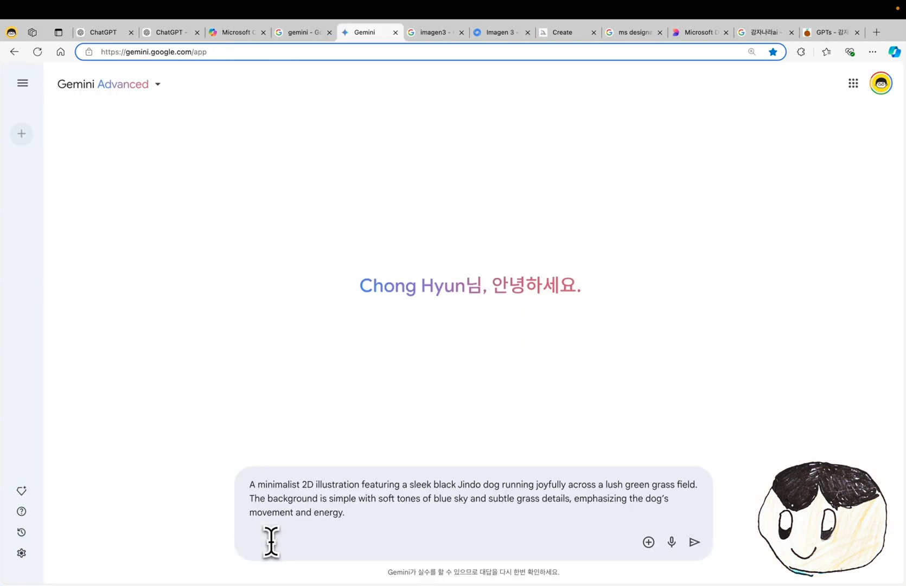
key(Return)
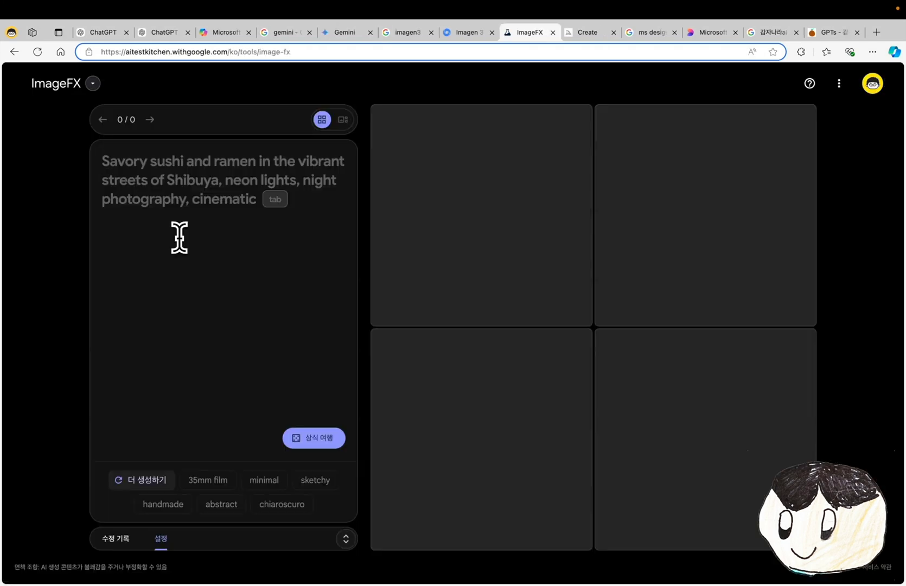
Generate images from the same copied Jindo dog prompt in ImageFX and in Midjourney.
key(super+v)
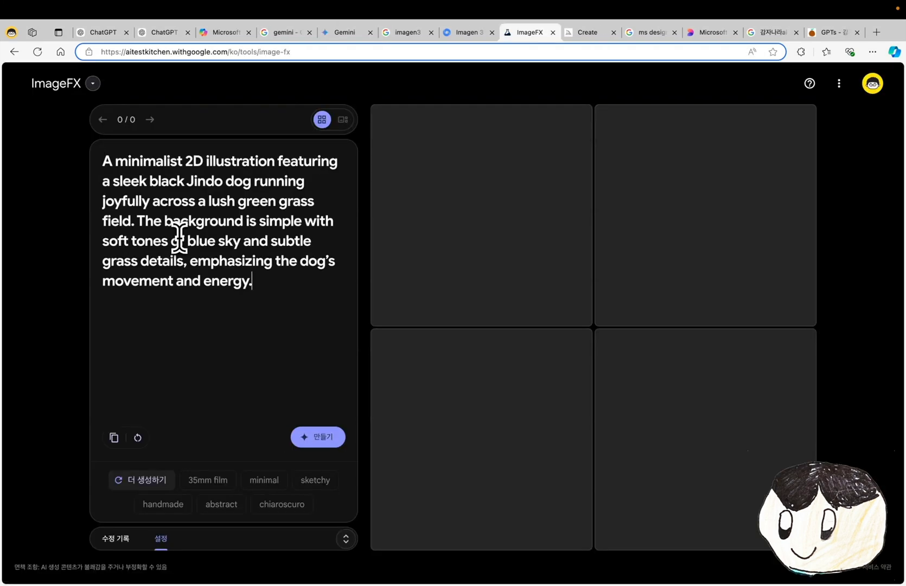
click(321, 439)
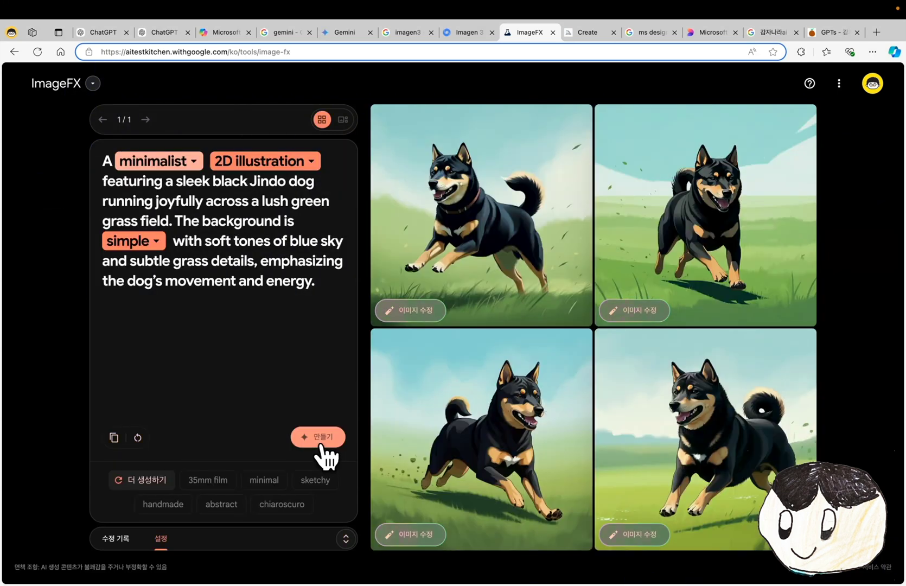
key(ctrl+Tab)
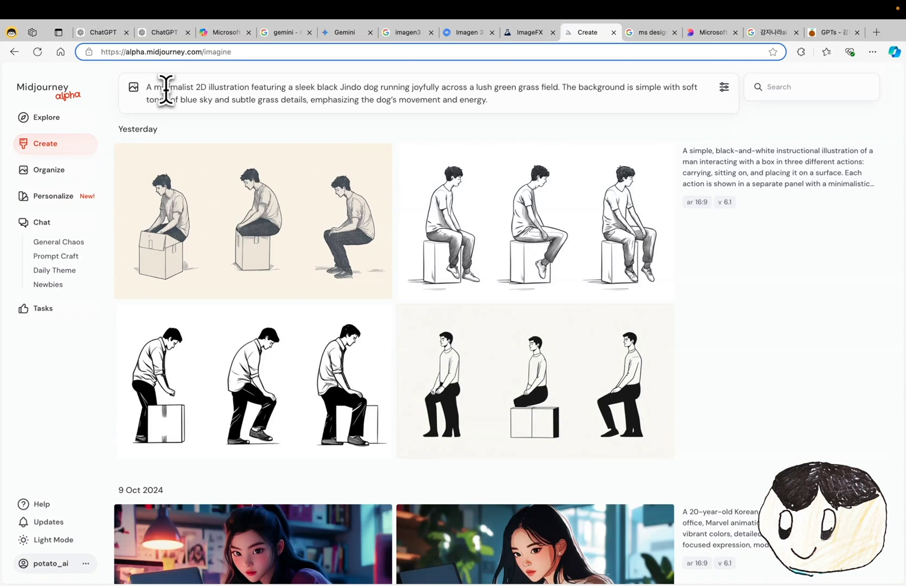
key(Return)
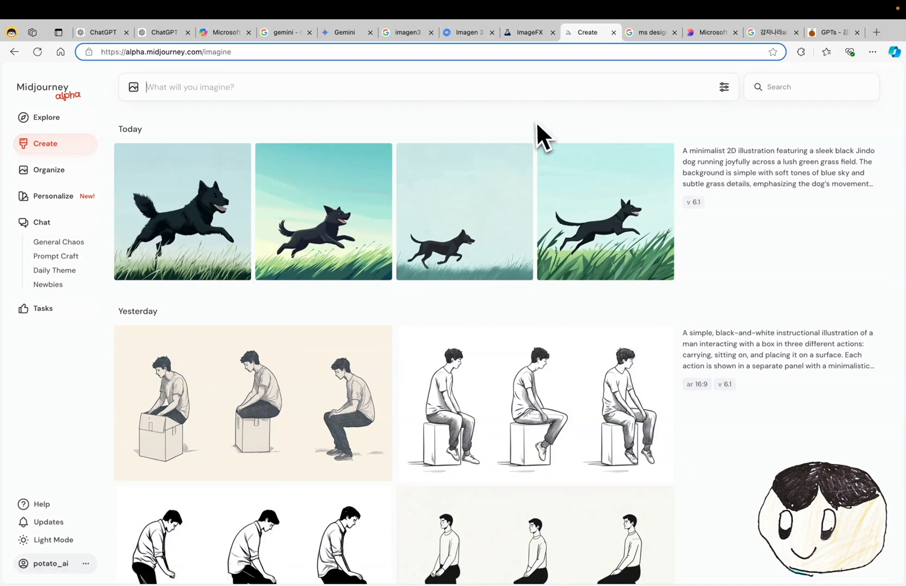
Compare the Jindo dog image made by the ChatGPT GPT with the one made by Copilot.
click(161, 33)
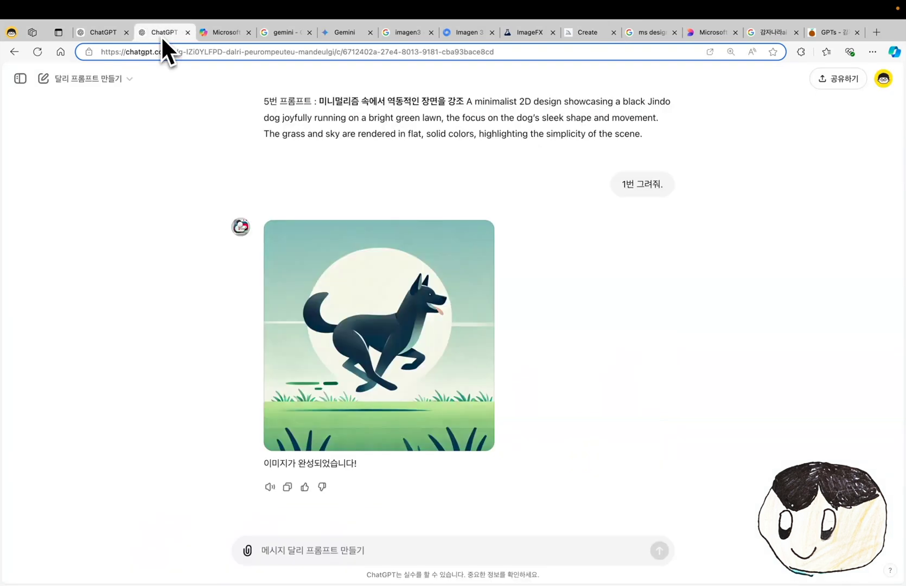
click(220, 33)
click(156, 33)
click(209, 32)
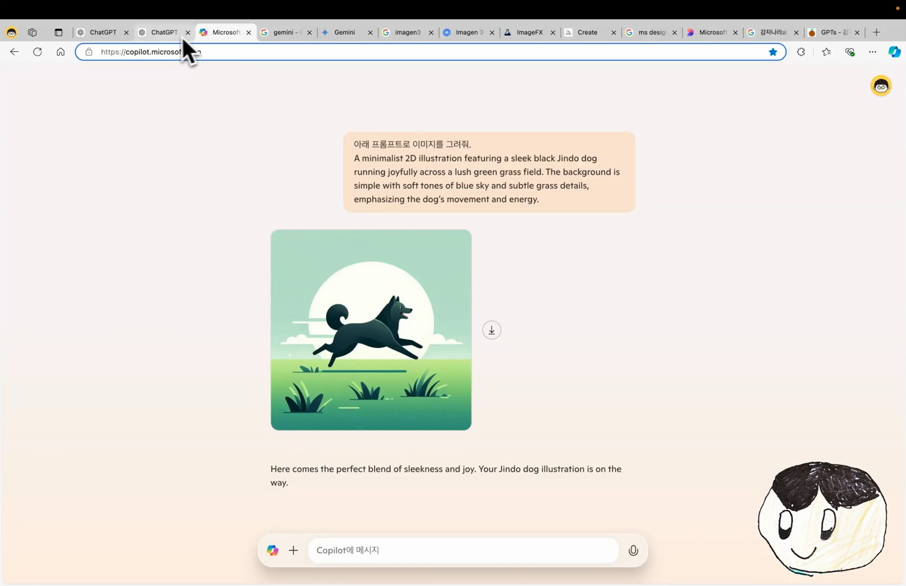
Recheck the ChatGPT and Copilot images, and move the ImageFX tab beside Gemini to compare their Jindo dog images.
click(173, 37)
click(222, 38)
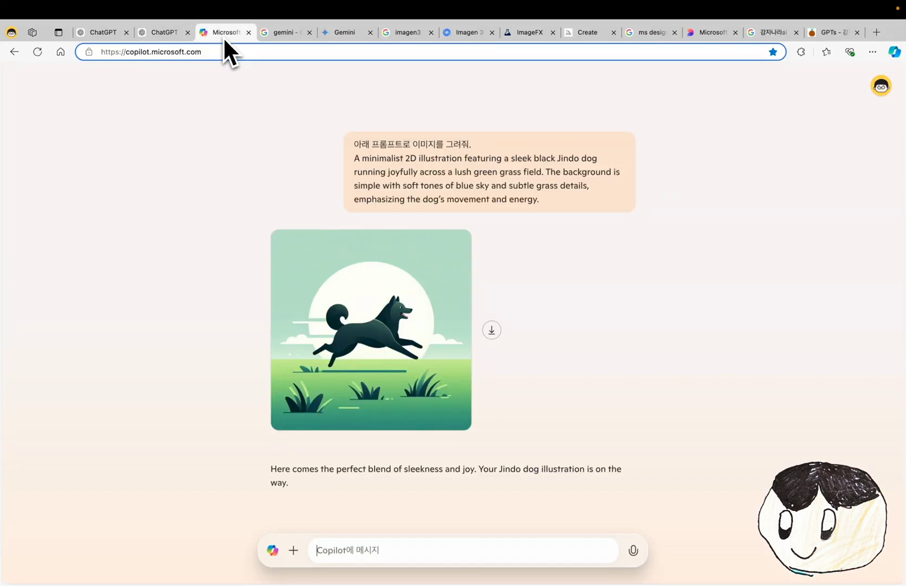
click(339, 34)
drag(529, 32, 387, 36)
click(386, 36)
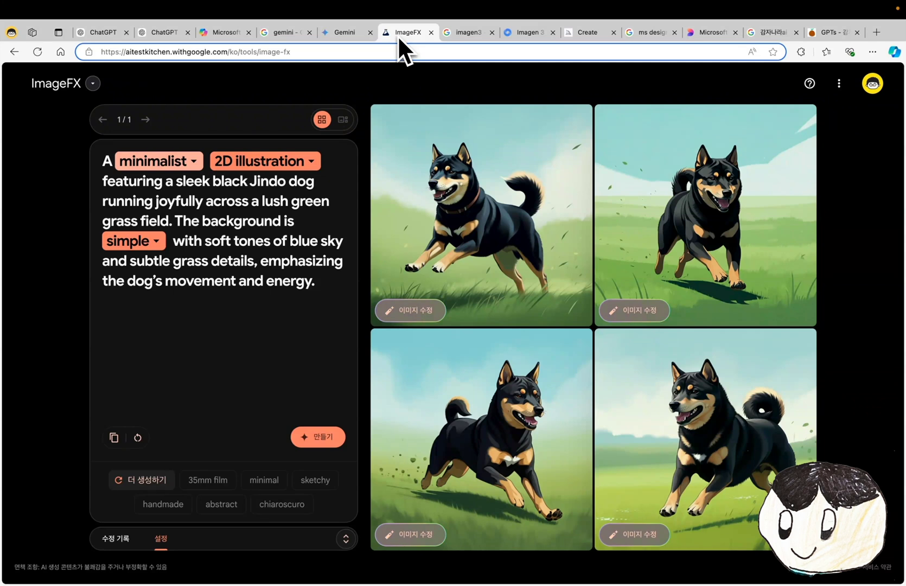
click(336, 37)
click(411, 32)
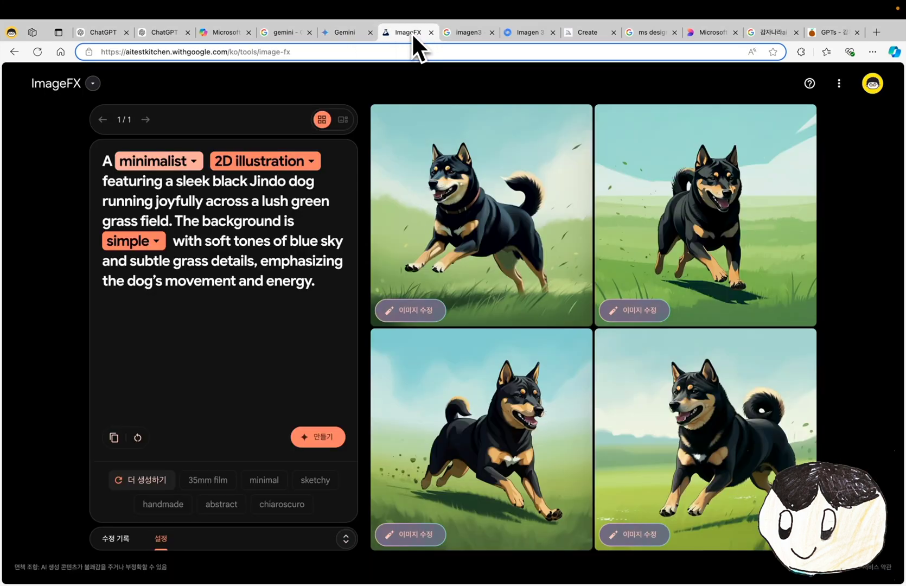
click(355, 33)
scroll(387, 260, down, 1)
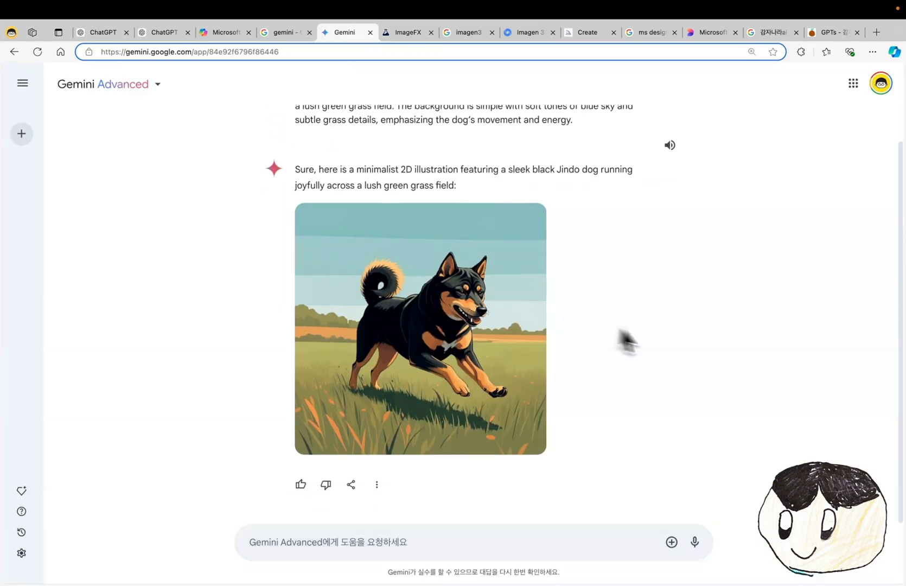
In Midjourney, enlarge the first Jindo dog image and browse through the rest of the generated set.
click(248, 175)
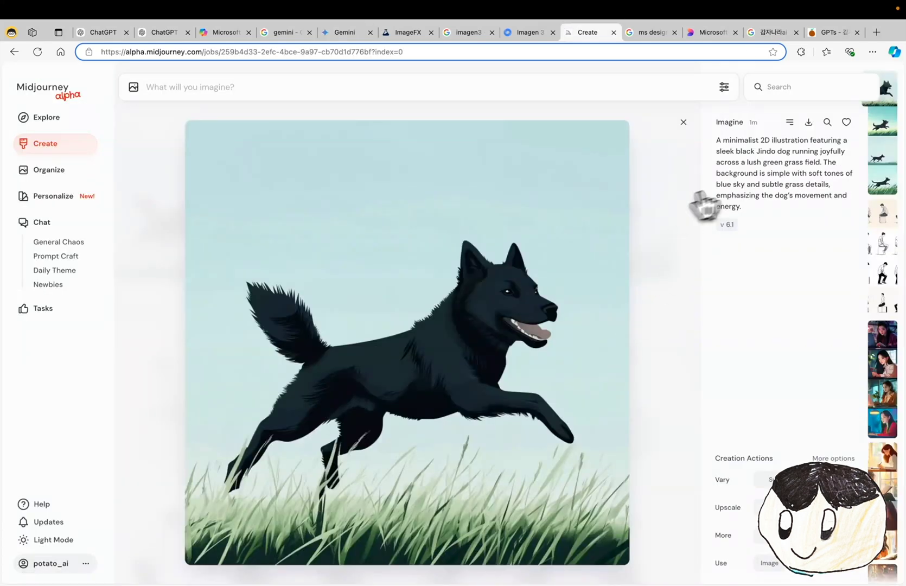
key(Right)
key(Right)
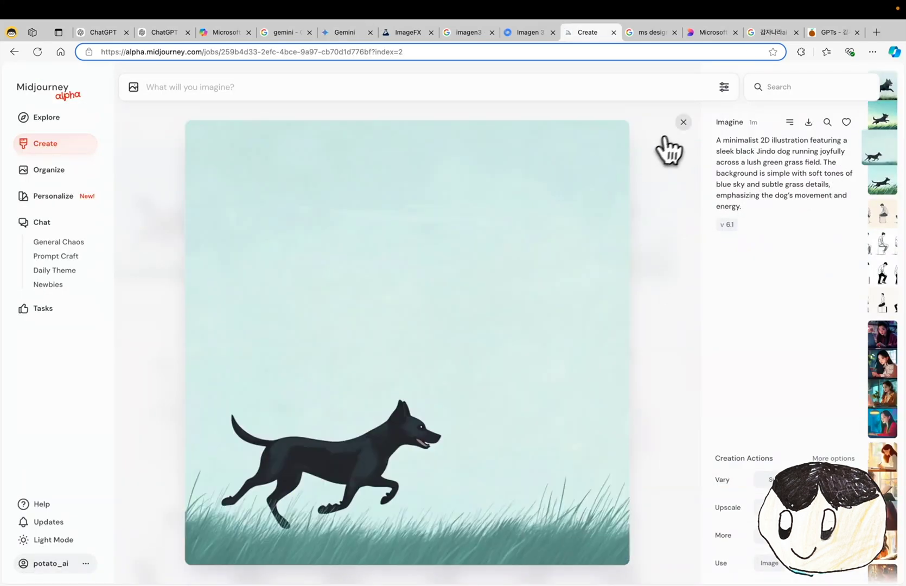
key(Right)
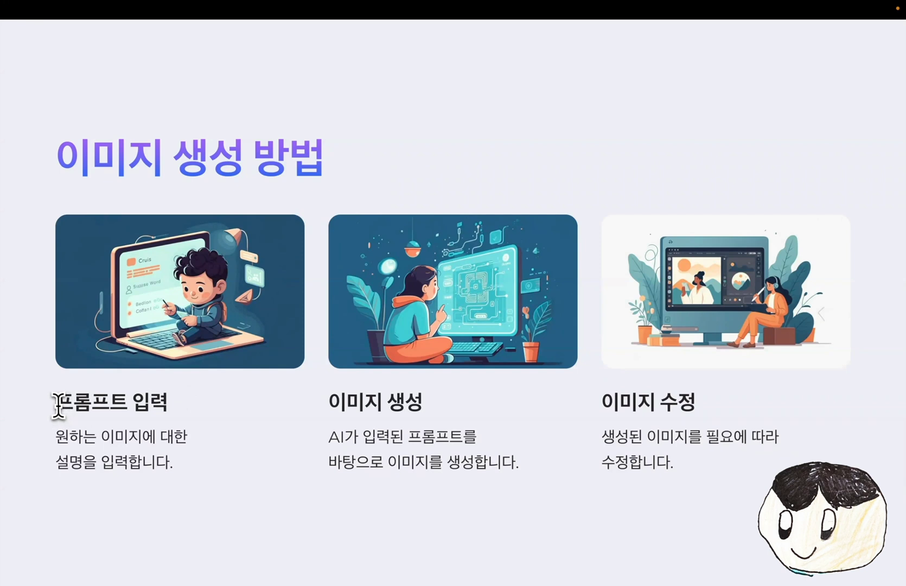
drag(57, 406, 163, 400)
drag(328, 401, 714, 454)
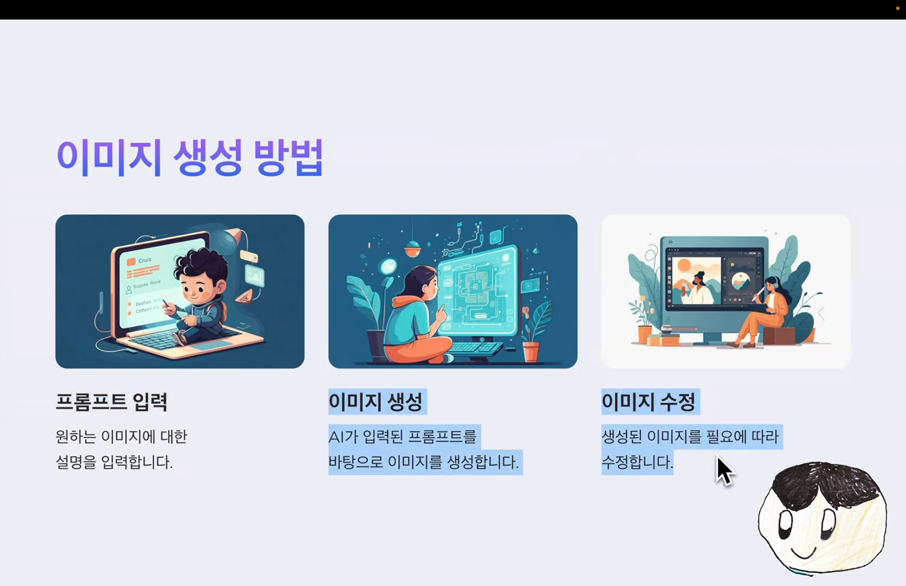
drag(169, 403, 61, 413)
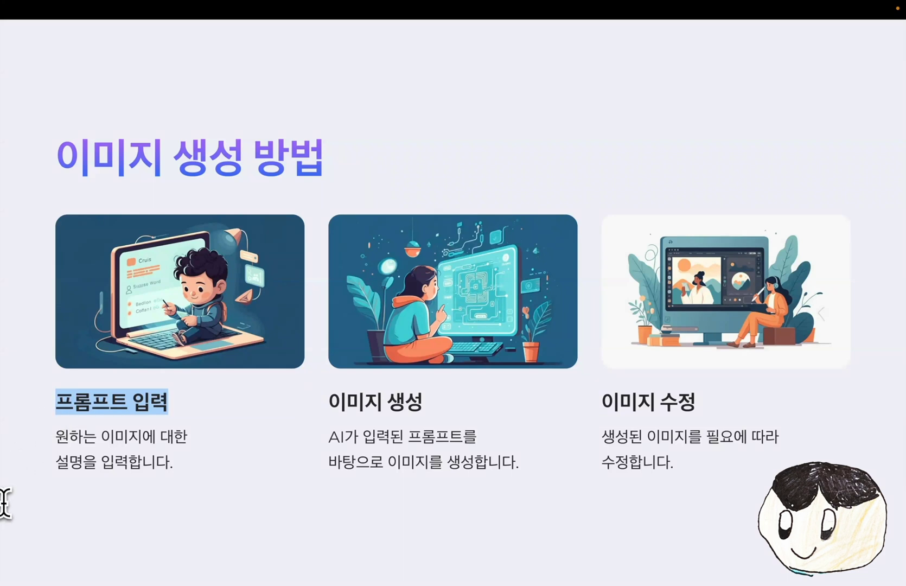
key(Right)
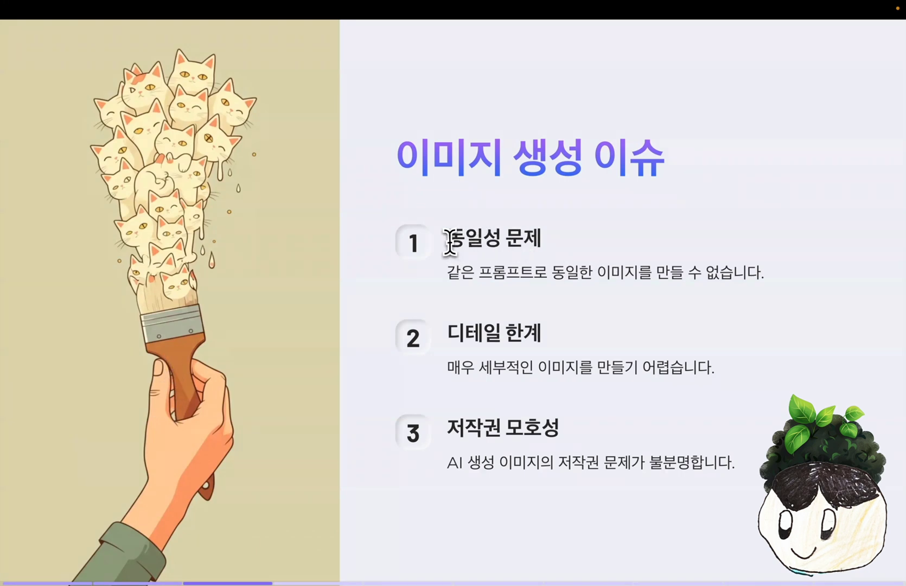
drag(449, 242, 580, 242)
drag(448, 272, 763, 280)
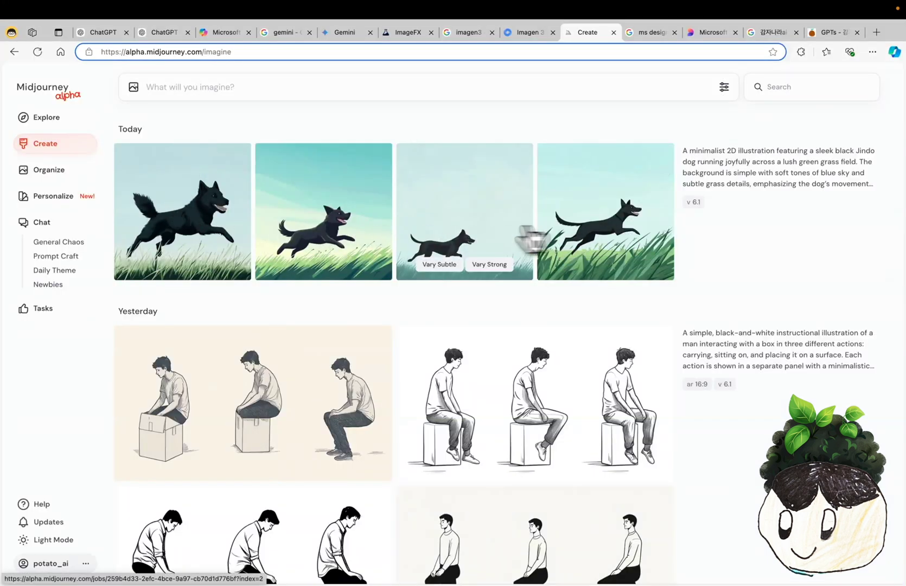
View Midjourney's second Jindo dog image enlarged, and generate a new set from the same prompt.
click(307, 217)
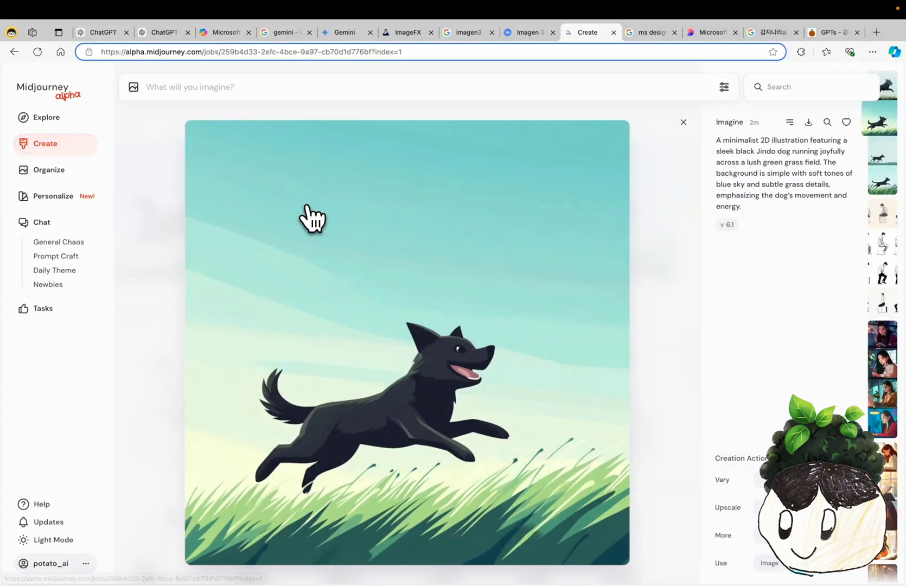
click(684, 123)
key(Return)
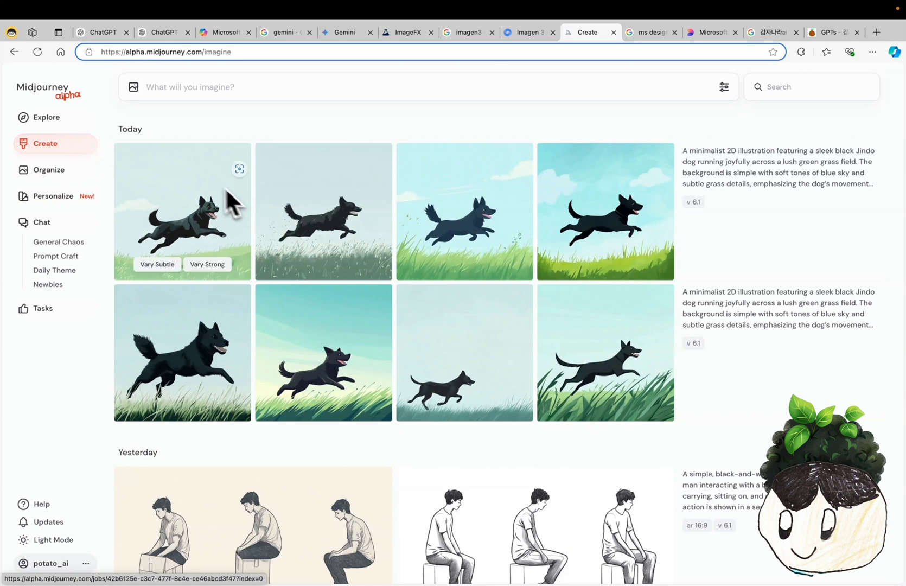
In the ChatGPT prompt-making GPT, submit "다시 그려줘" and compare the redrawn dog image with the earlier one.
click(162, 32)
text(다시 그려줘)
key(Return)
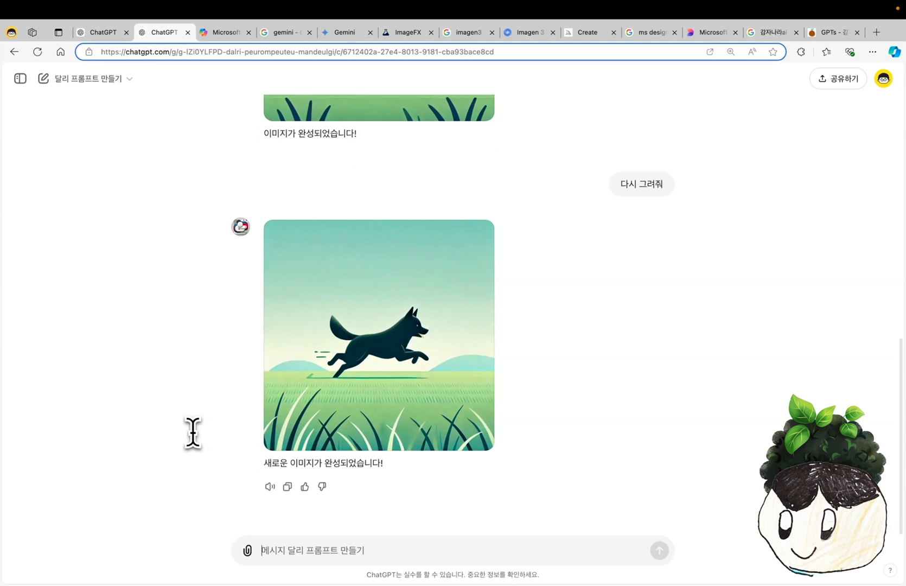
scroll(193, 432, up, 3)
scroll(193, 432, down, 3)
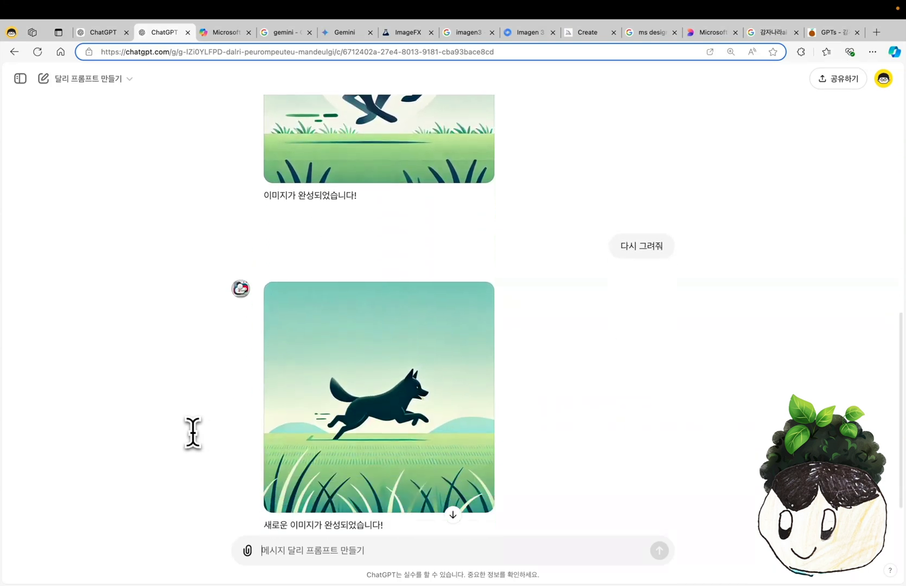
Compare the original and redrawn Jindo dog images in Copilot, Gemini and ImageFX, including ImageFX's second generated set.
key(ctrl+Tab)
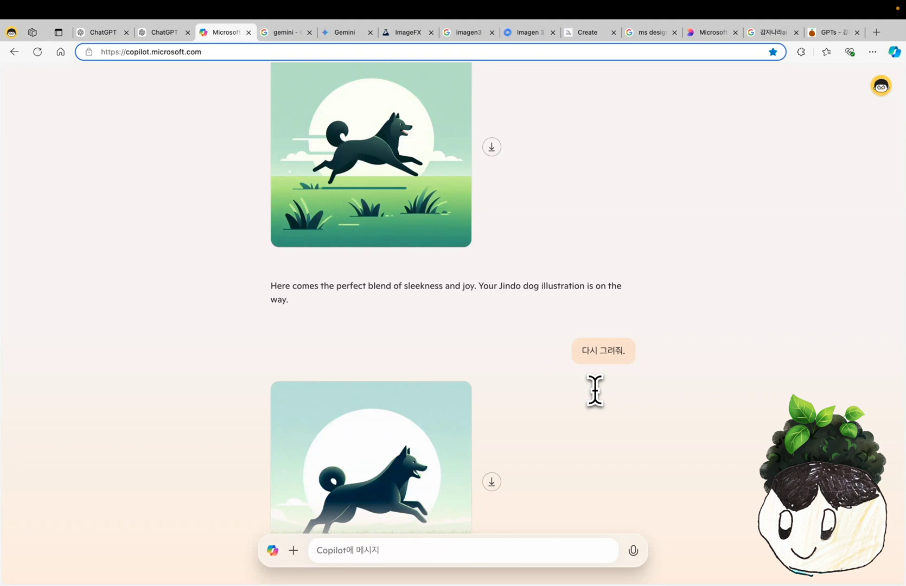
key(super+5)
scroll(256, 393, down, 6)
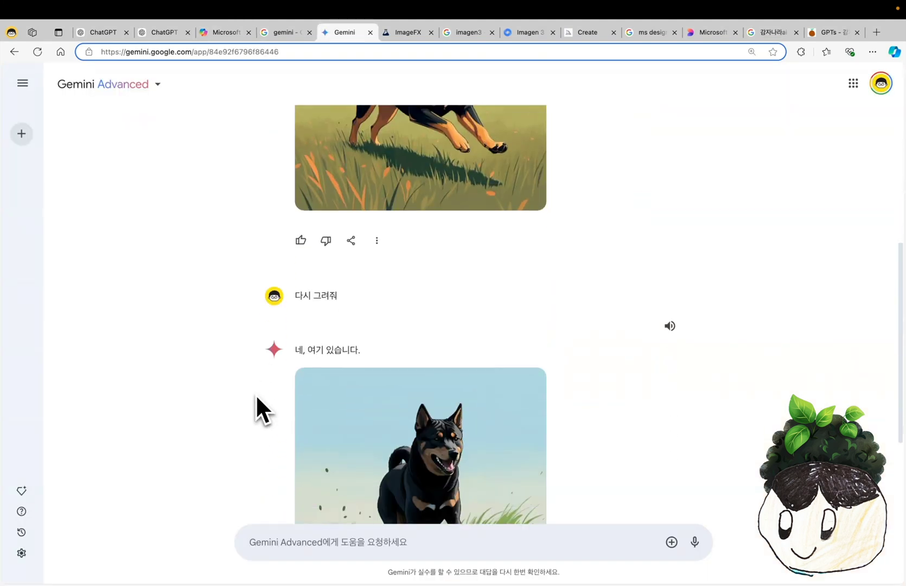
scroll(256, 394, up, 5)
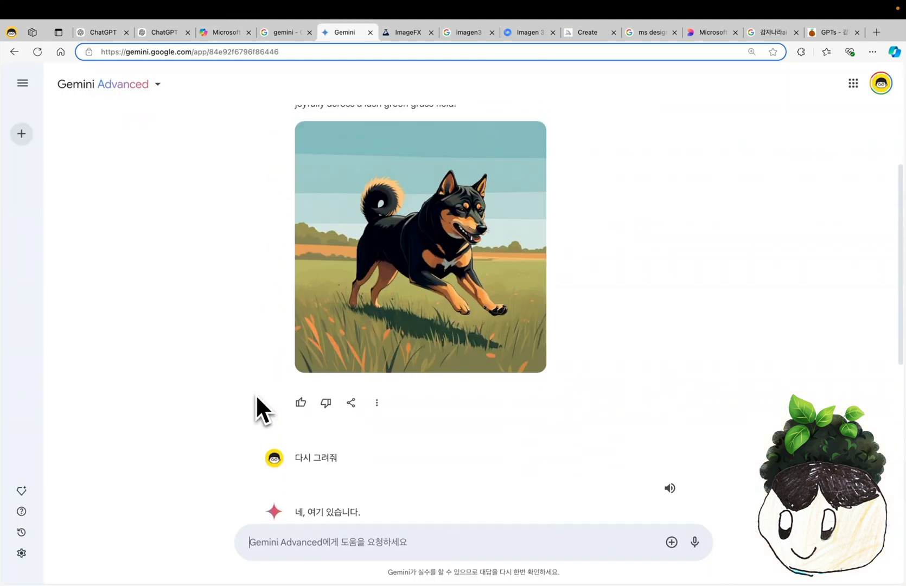
key(super+6)
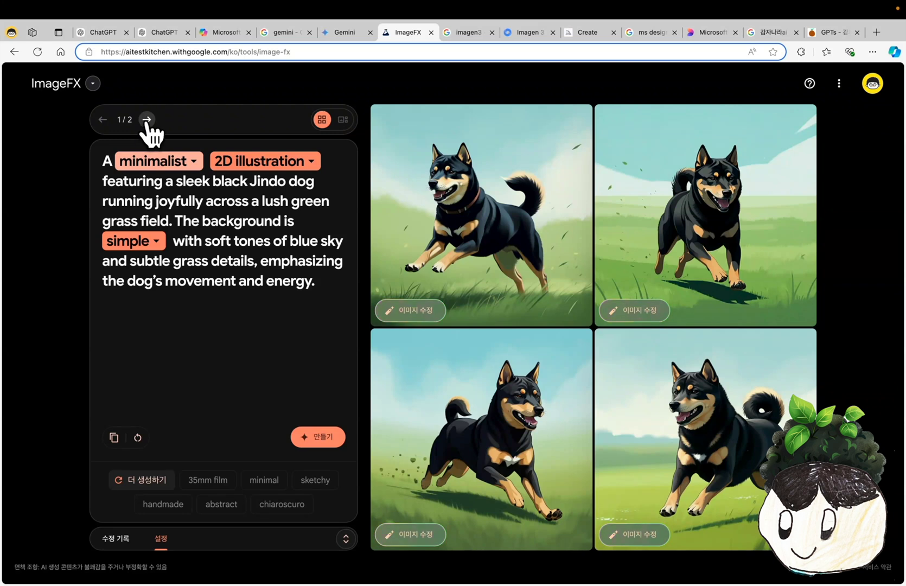
click(146, 120)
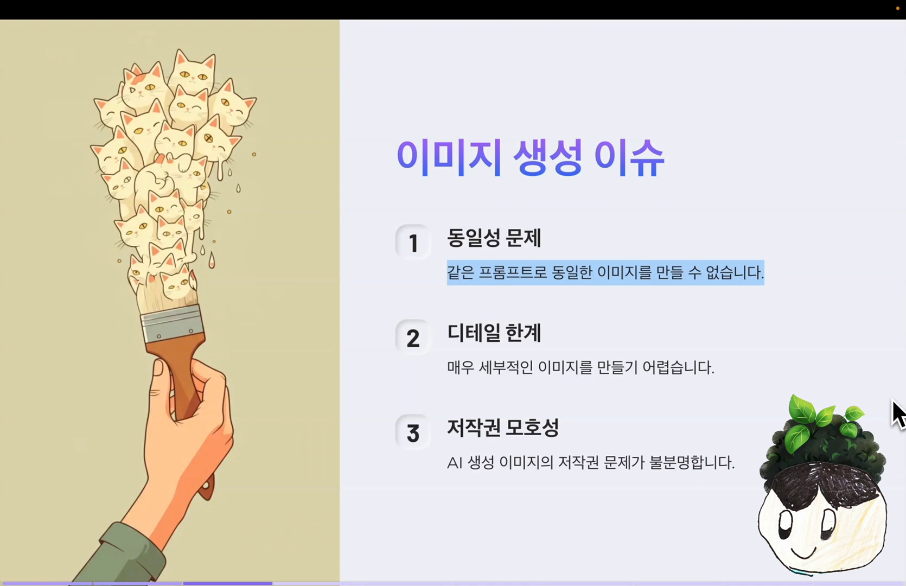
drag(446, 331, 547, 334)
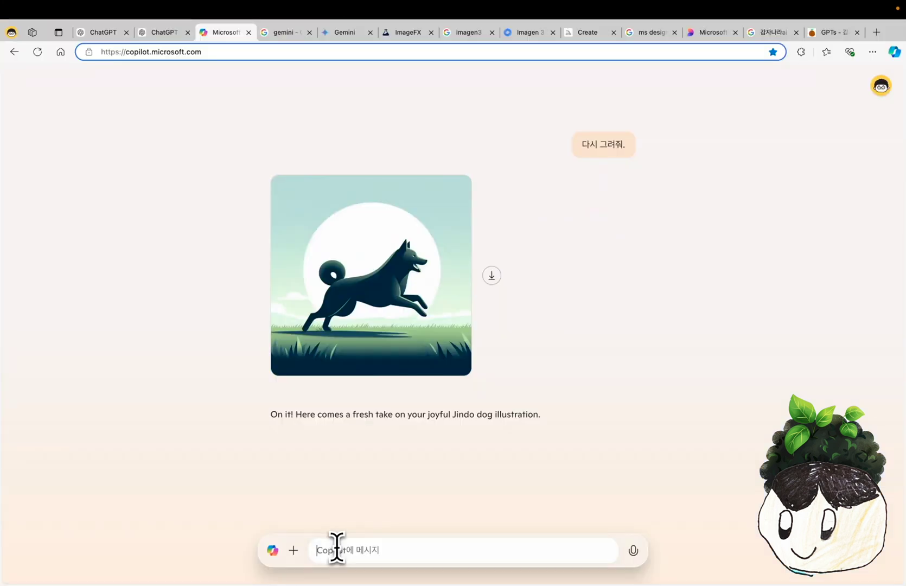
In Copilot, submit the follow-up request "하늘에 별도 넣어줘." for the redrawn Jindo dog image.
text(하늘에 별도 넣어줘.)
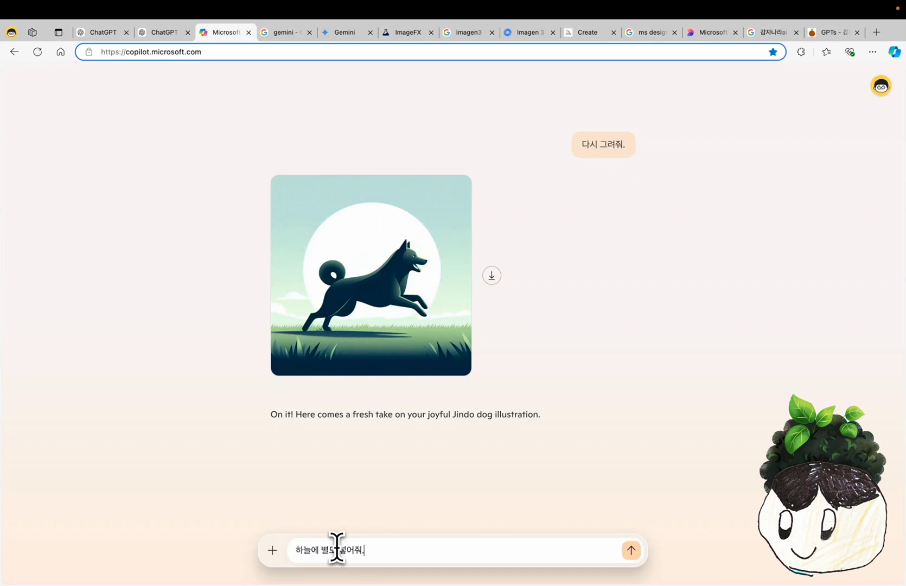
key(Return)
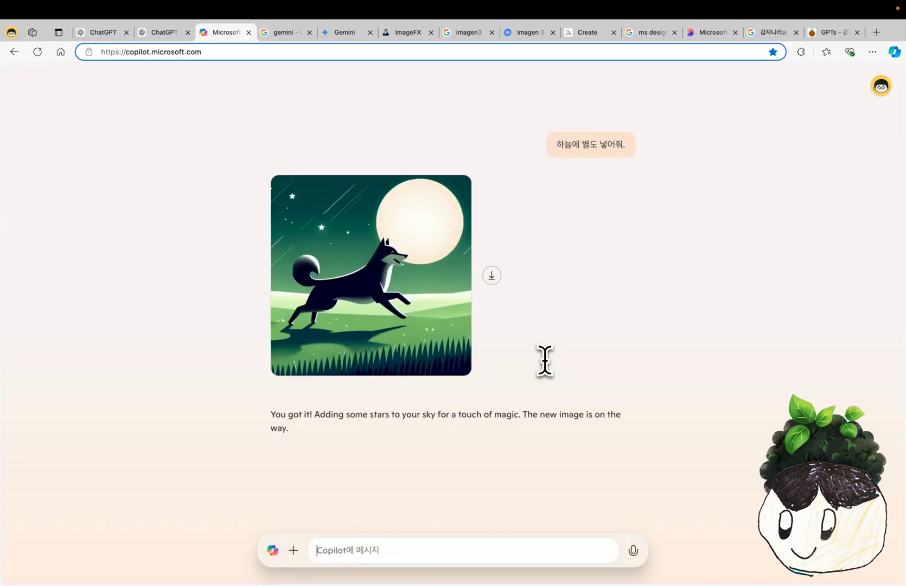
Compare Copilot's image with added stars against the previous Jindo dog image, checking how the dog and background differ.
scroll(544, 361, up, 4)
scroll(545, 361, down, 3)
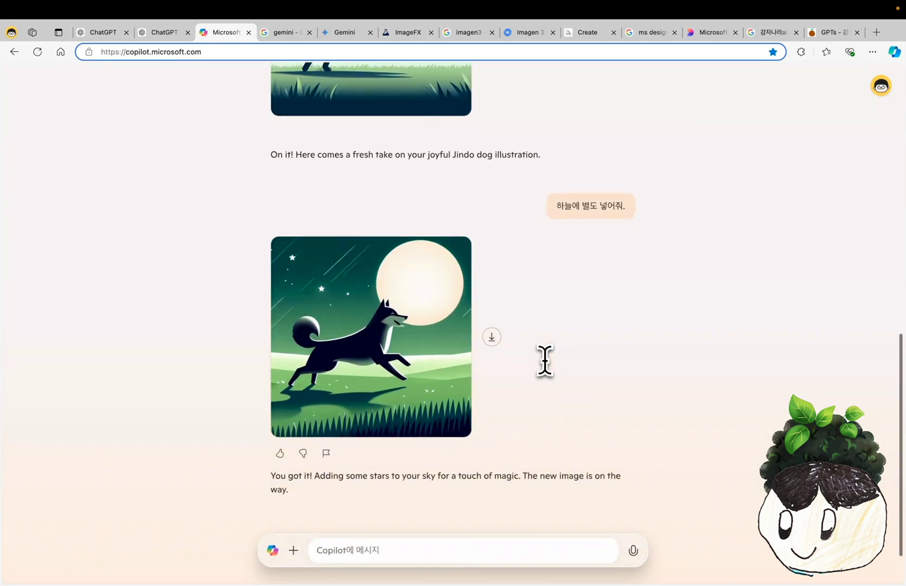
scroll(544, 360, up, 3)
scroll(544, 360, down, 3)
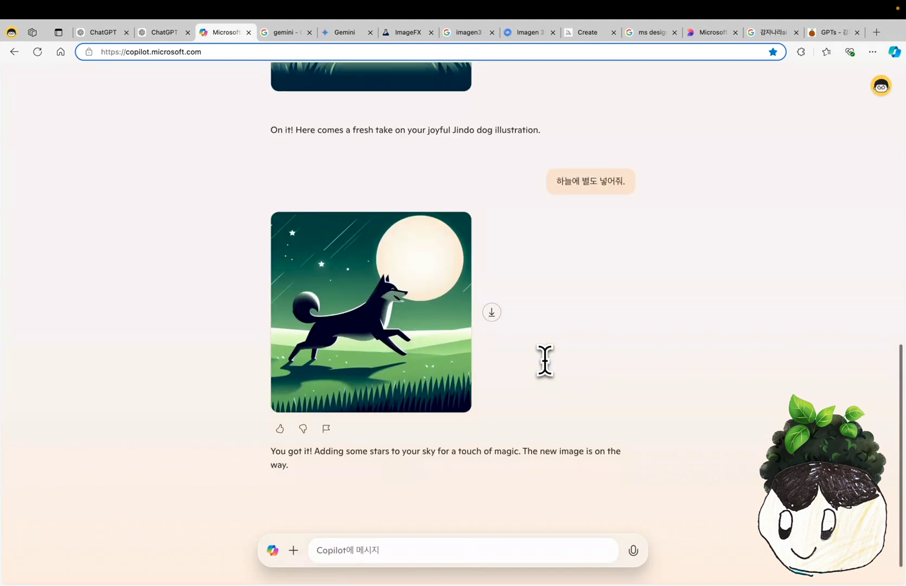
scroll(544, 361, up, 4)
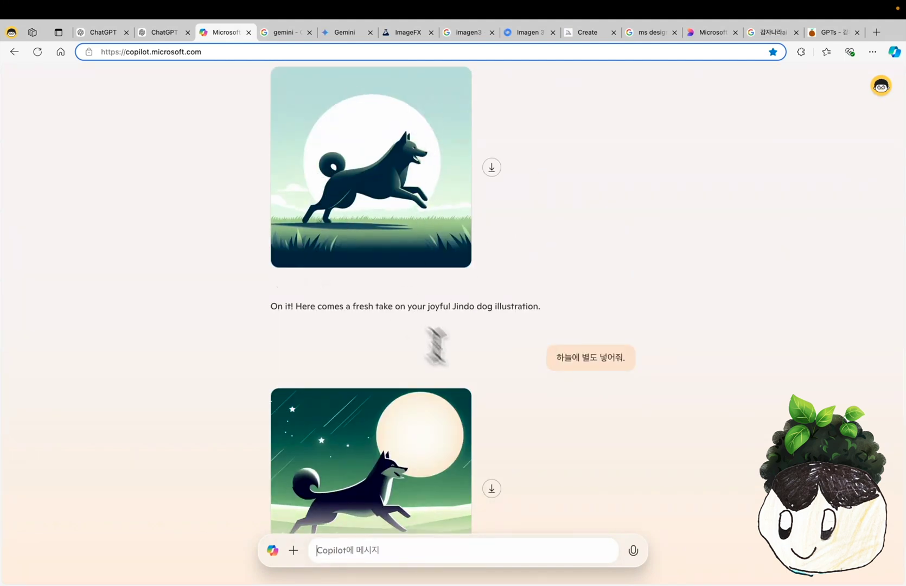
scroll(509, 411, down, 2)
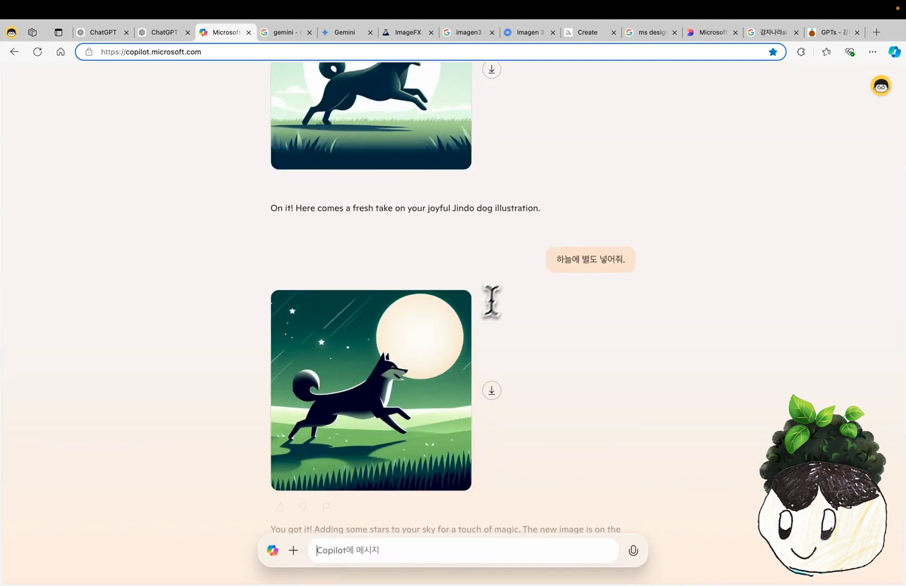
scroll(503, 289, up, 3)
scroll(503, 289, down, 3)
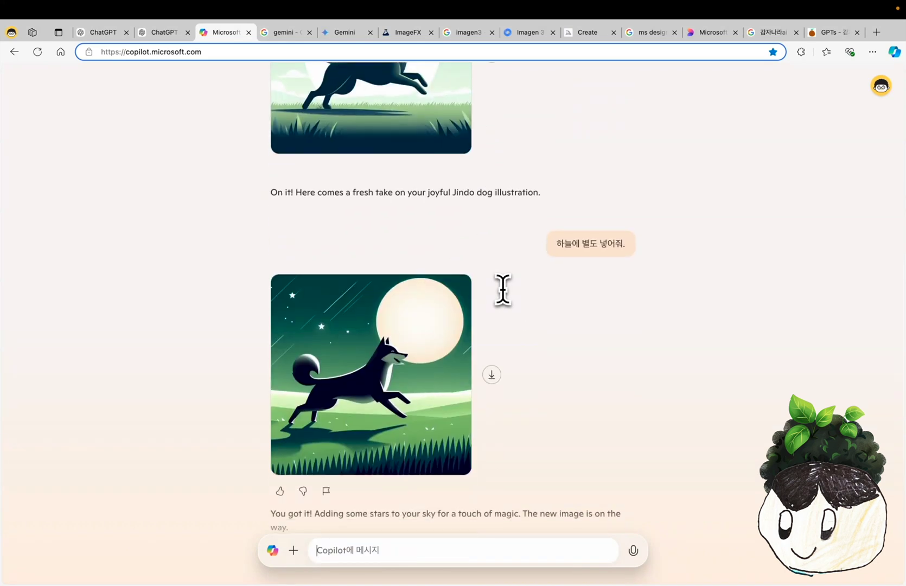
scroll(503, 289, down, 1)
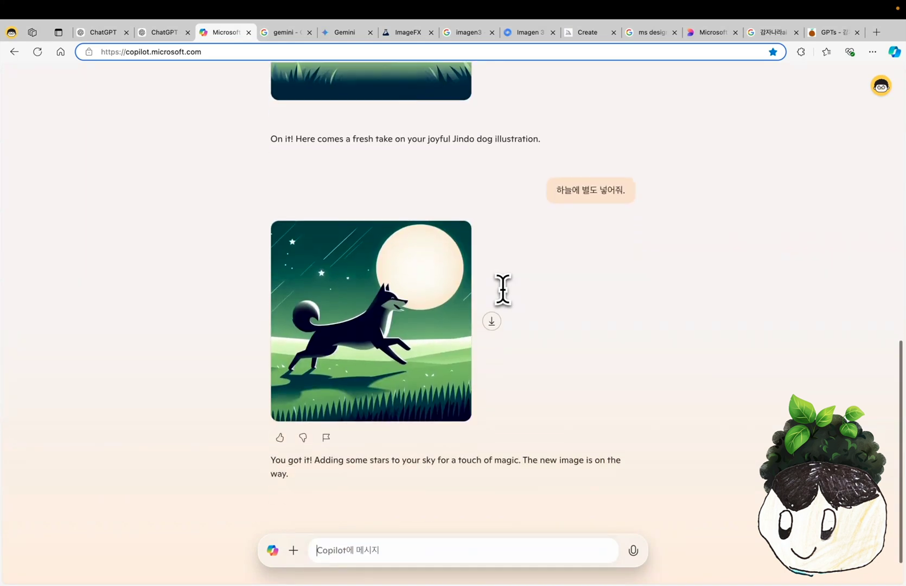
In ChatGPT, mark the sky area of the redrawn dog image for editing and submit "하늘을 떠다니는 구름을 추가해줘.".
key(ctrl+shift+Tab)
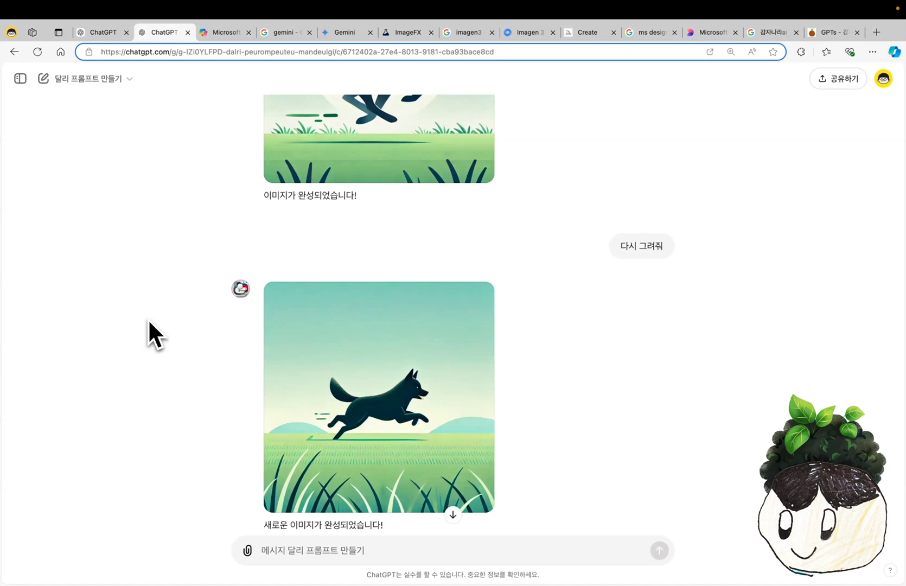
click(415, 366)
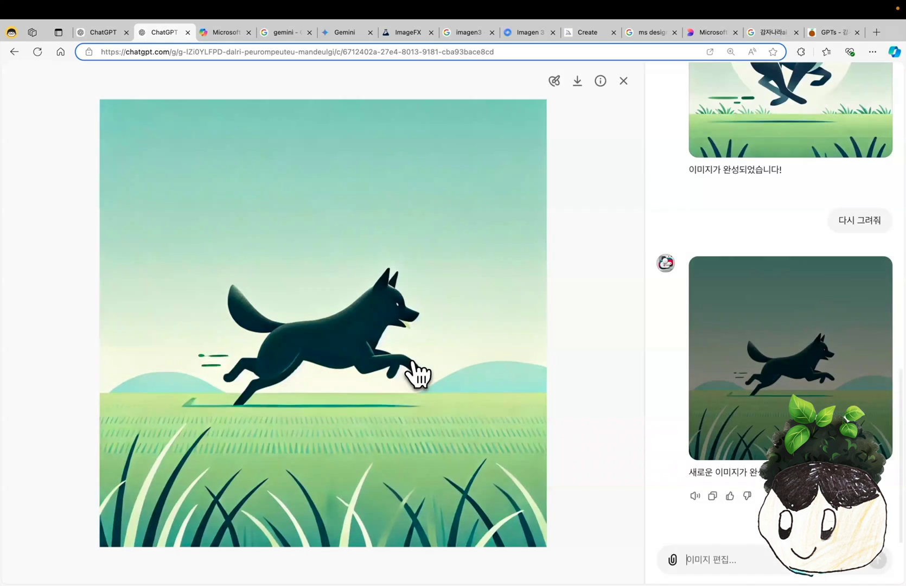
click(563, 85)
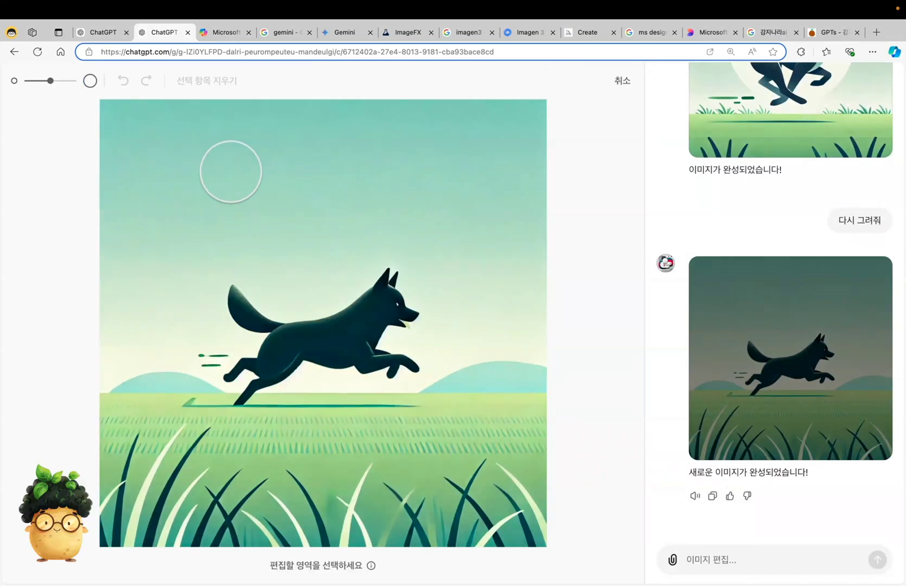
mouse_move(168, 159)
mouse_down()
mouse_move(202, 155)
mouse_move(269, 173)
mouse_move(377, 159)
mouse_move(477, 173)
mouse_move(445, 242)
mouse_up()
click(703, 564)
text(하늘에 떠다니는 구름을 추가해줘.)
key(Return)
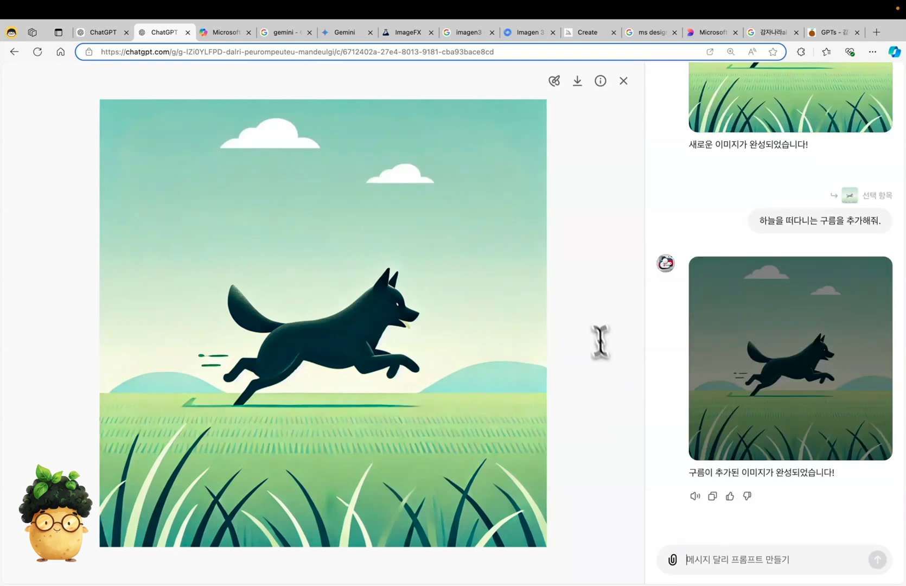
scroll(753, 182, up, 3)
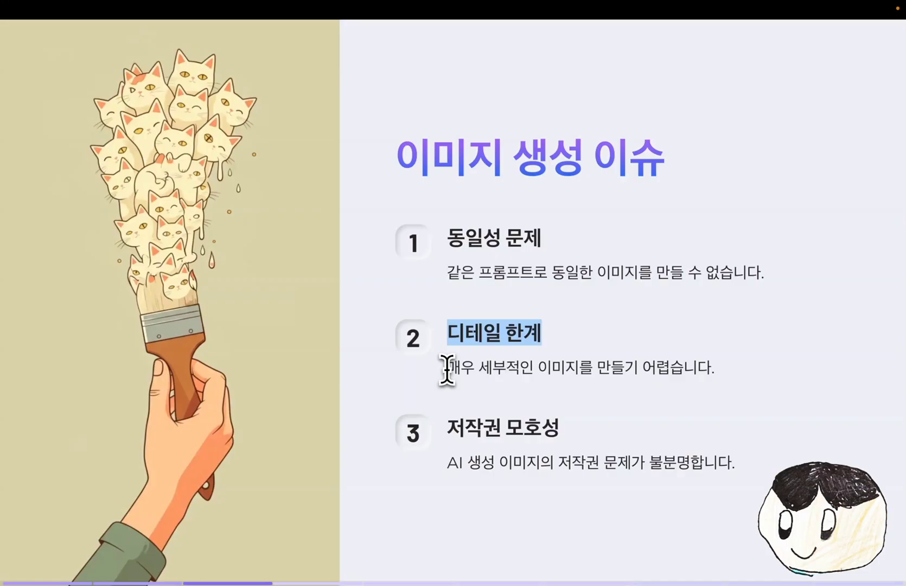
drag(448, 369, 751, 379)
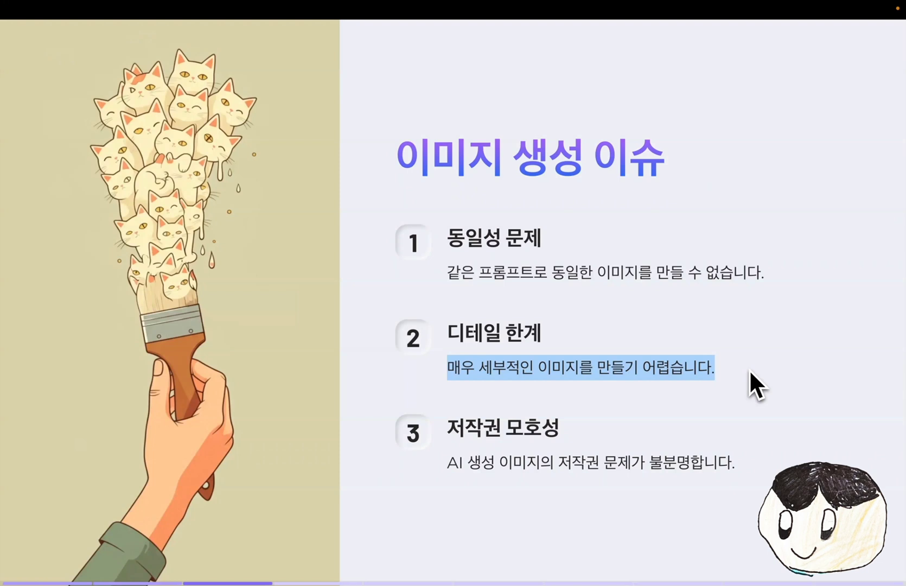
In Perplexity, examine the answer about copyright of AI-generated images, highlighting the first two points under "기본 원칙".
drag(448, 429, 565, 437)
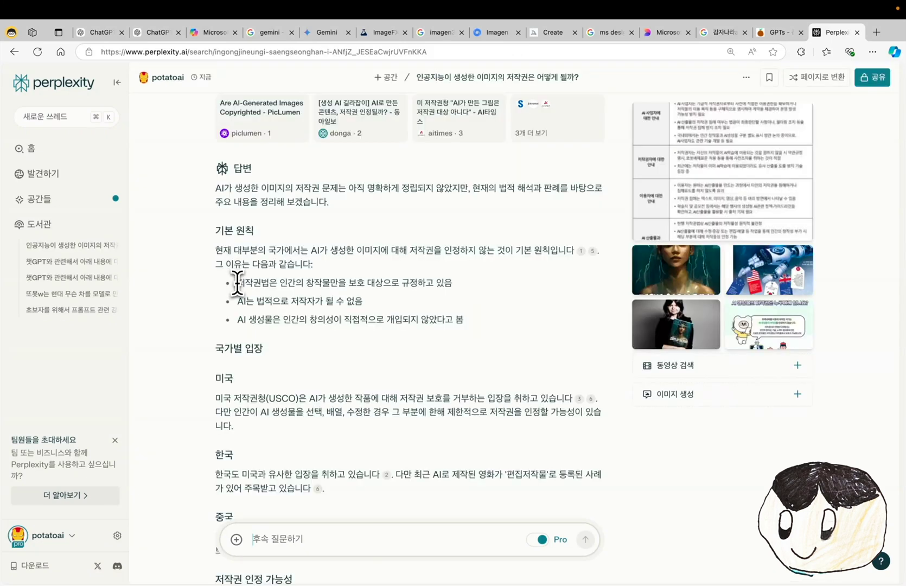
drag(237, 283, 330, 288)
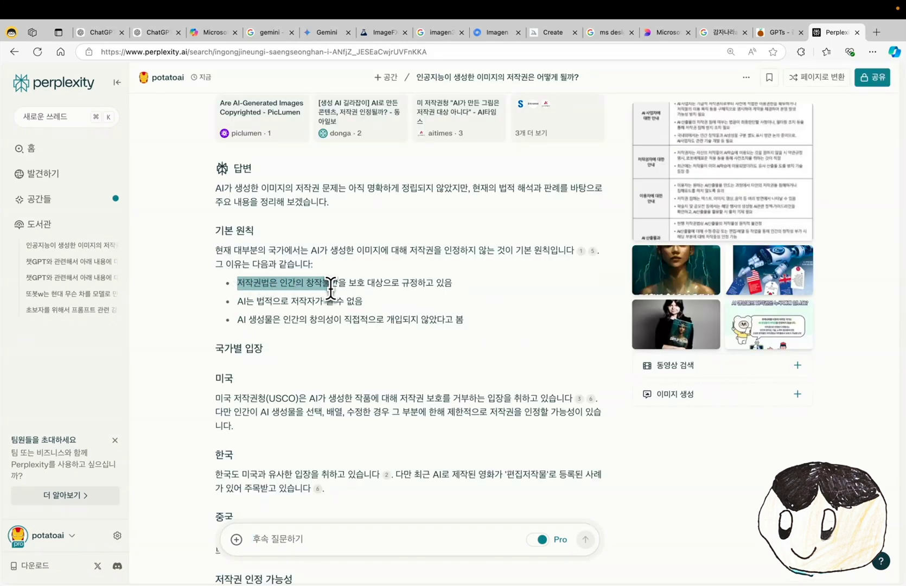
drag(237, 301, 363, 302)
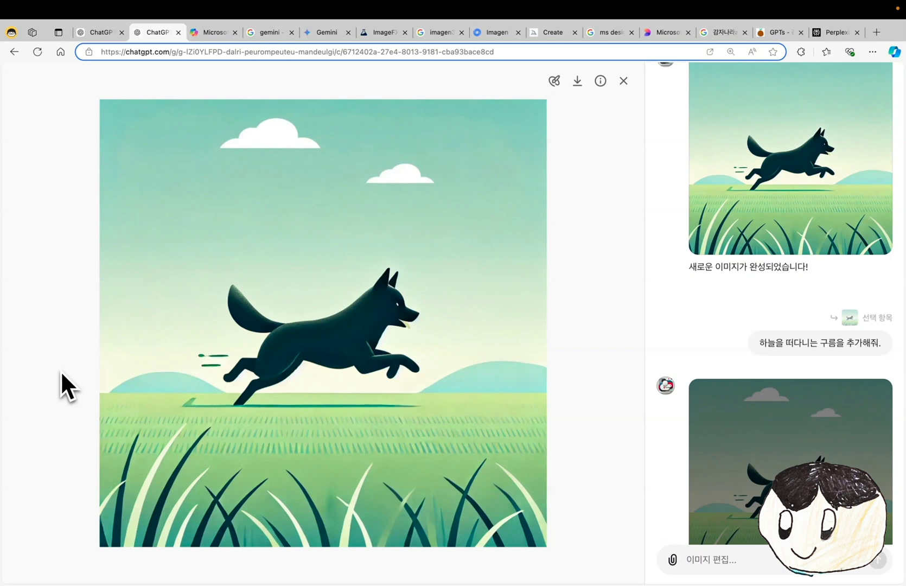
key(alt+Tab)
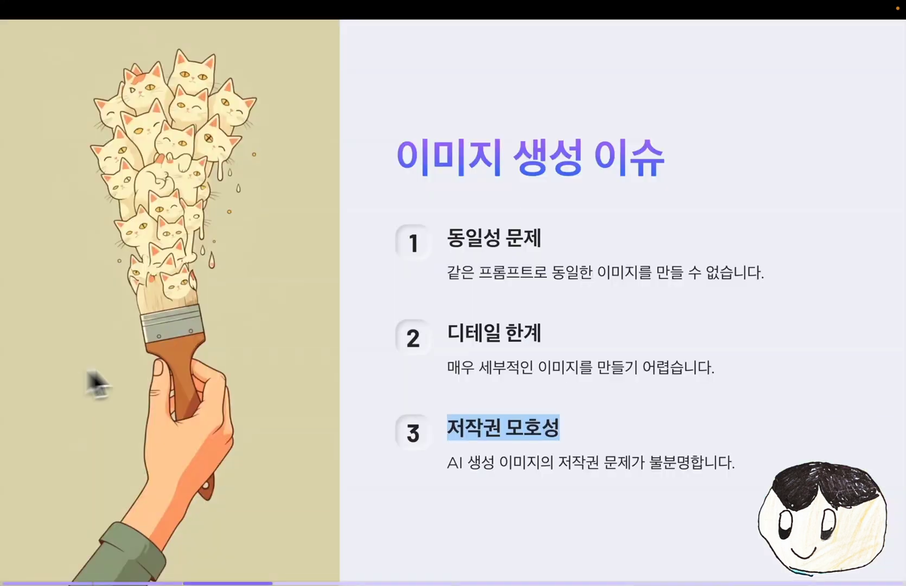
triple_click(419, 162)
triple_click(569, 245)
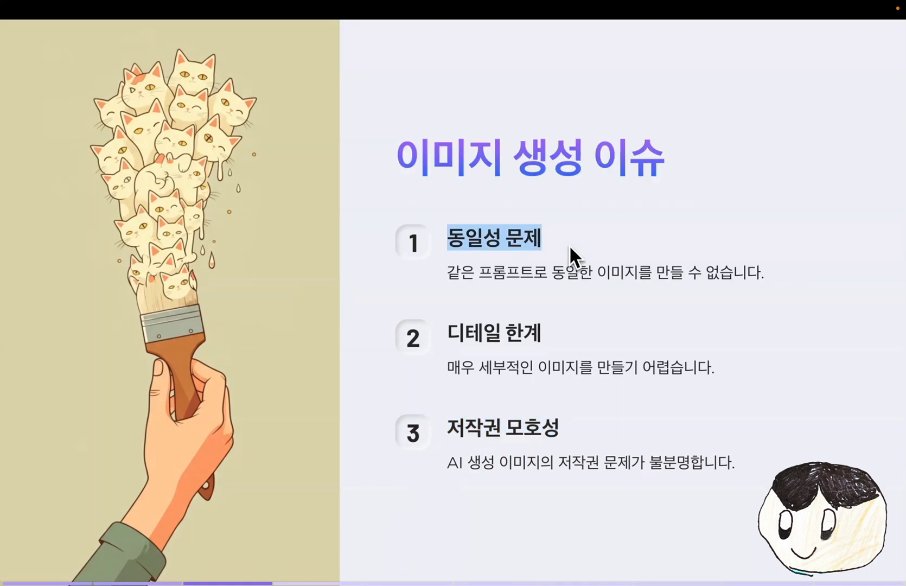
triple_click(609, 348)
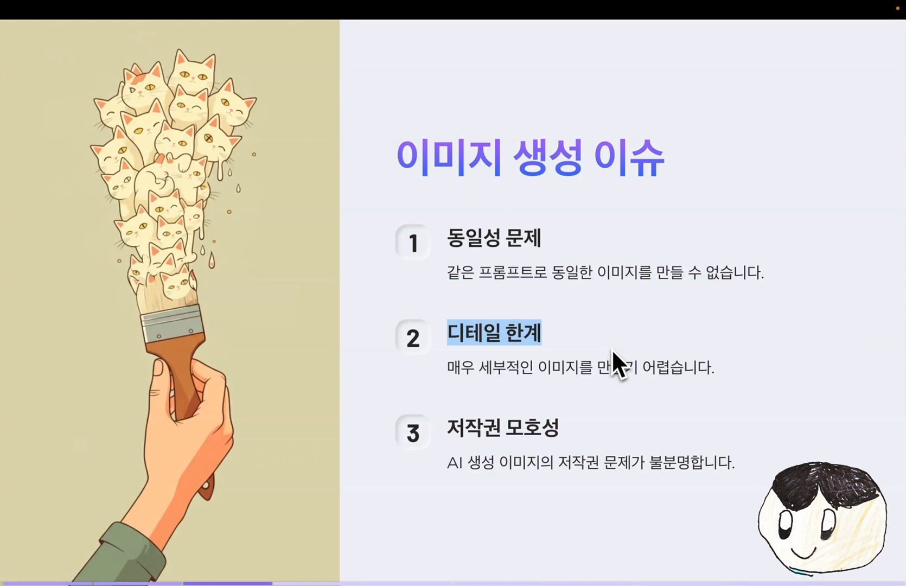
drag(442, 427, 583, 424)
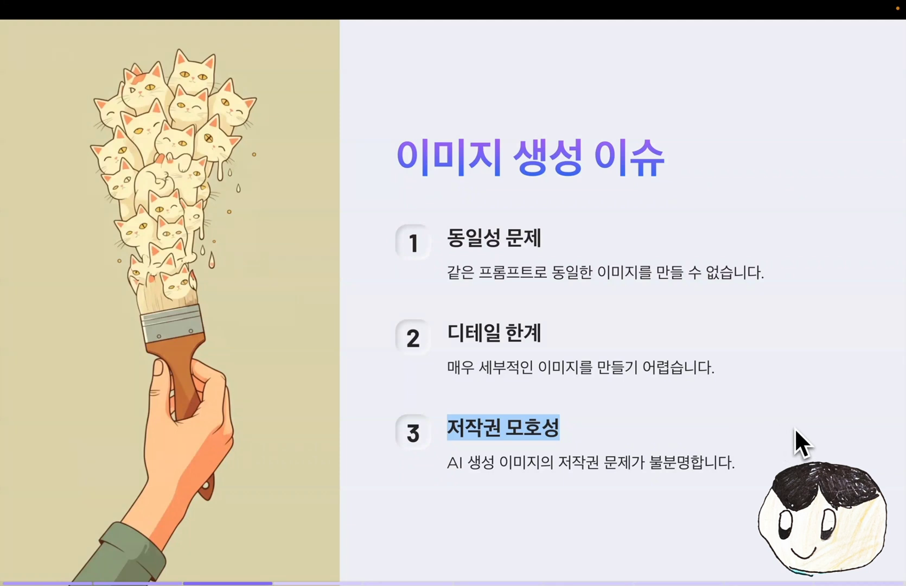
key(Right)
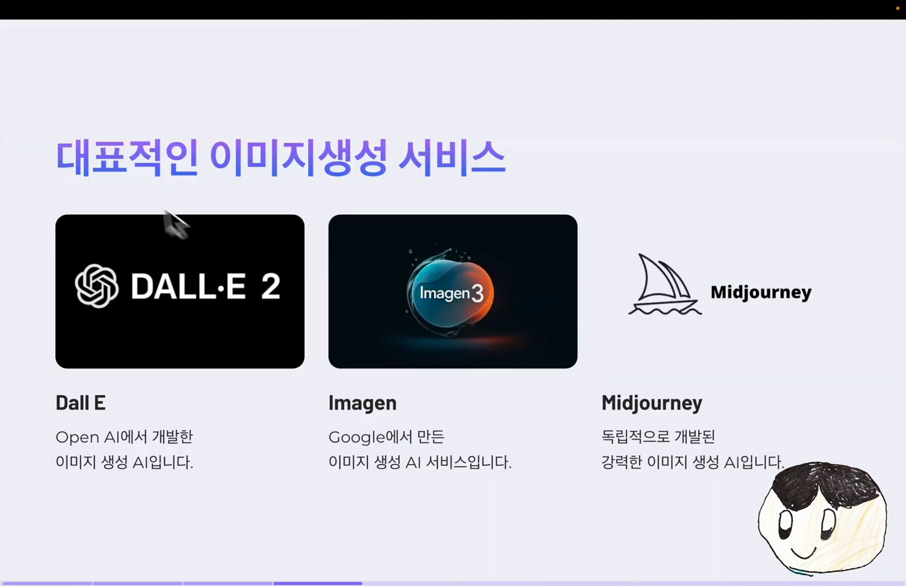
drag(210, 158, 495, 158)
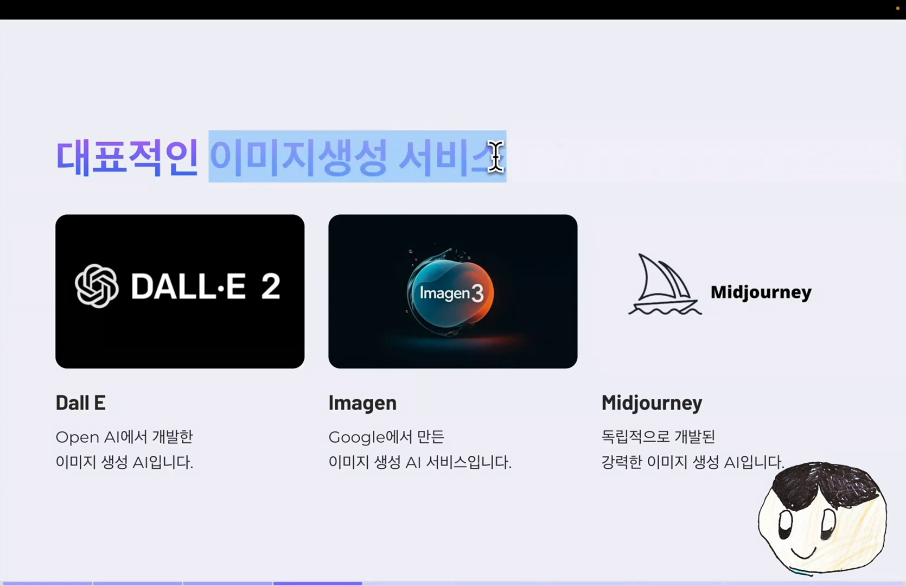